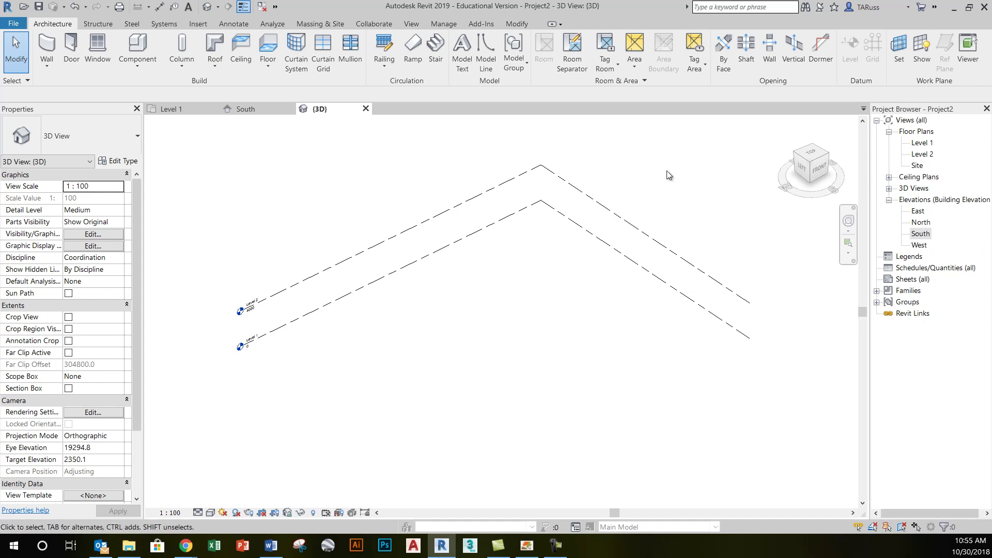
Create a new project from the DefaultUS-Canada template, keeping the Project option
click(13, 24)
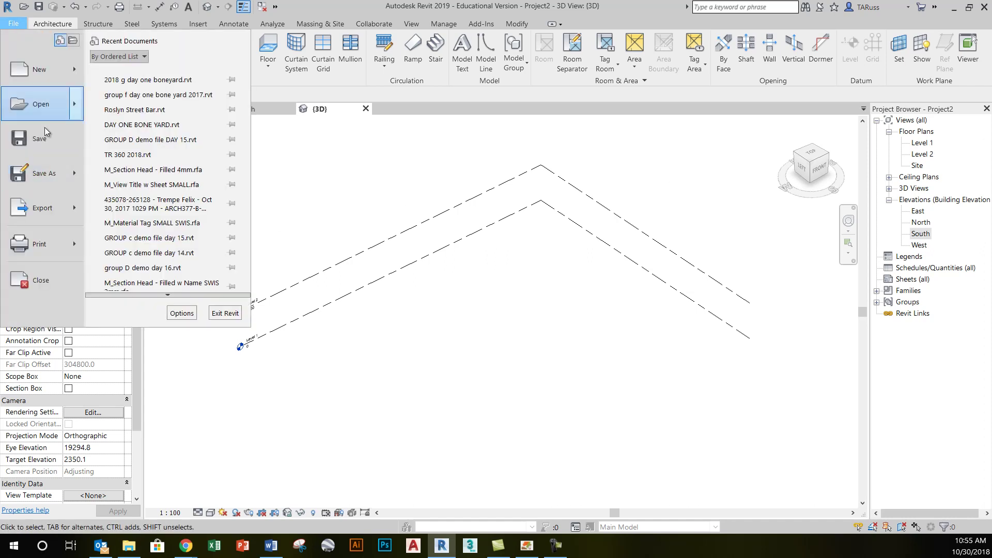
mouse_move(35, 71)
click(103, 70)
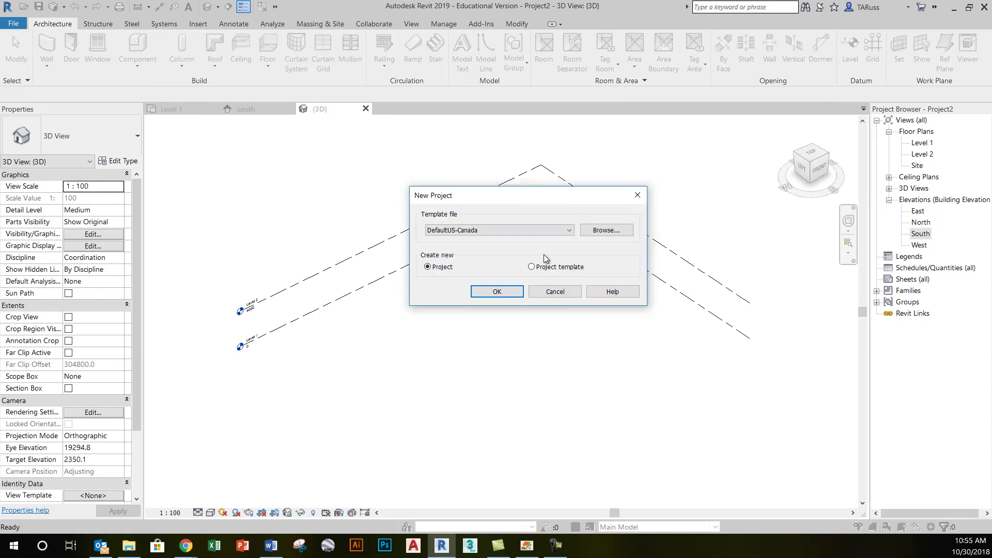
click(499, 293)
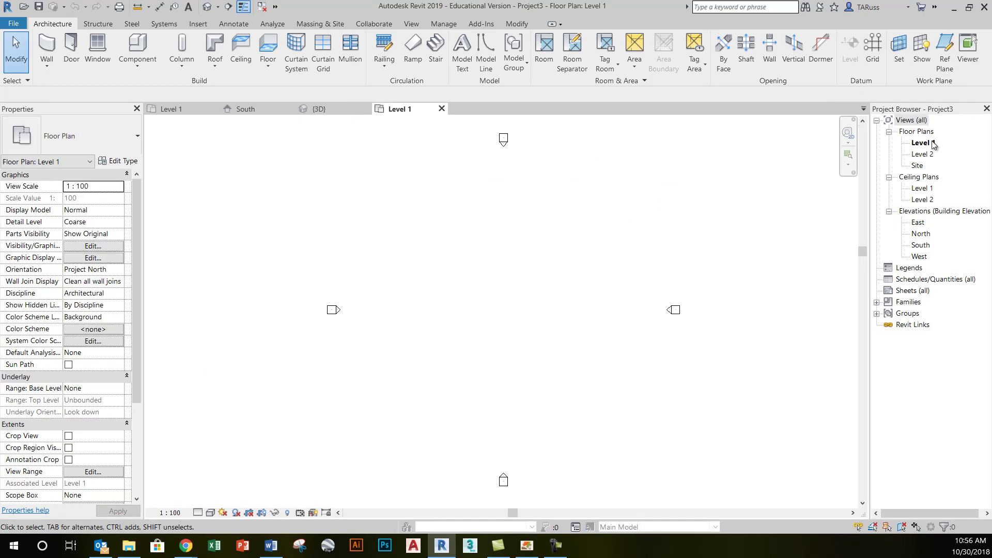
Draw a 10000 mm long Generic - 200mm wall on Level 1 with its top constrained to Level 2
click(47, 47)
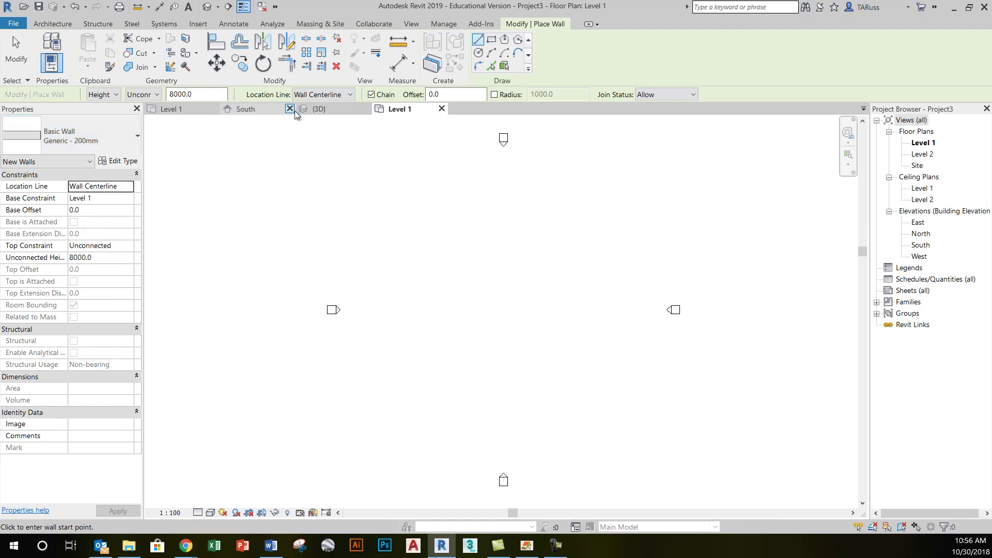
click(145, 95)
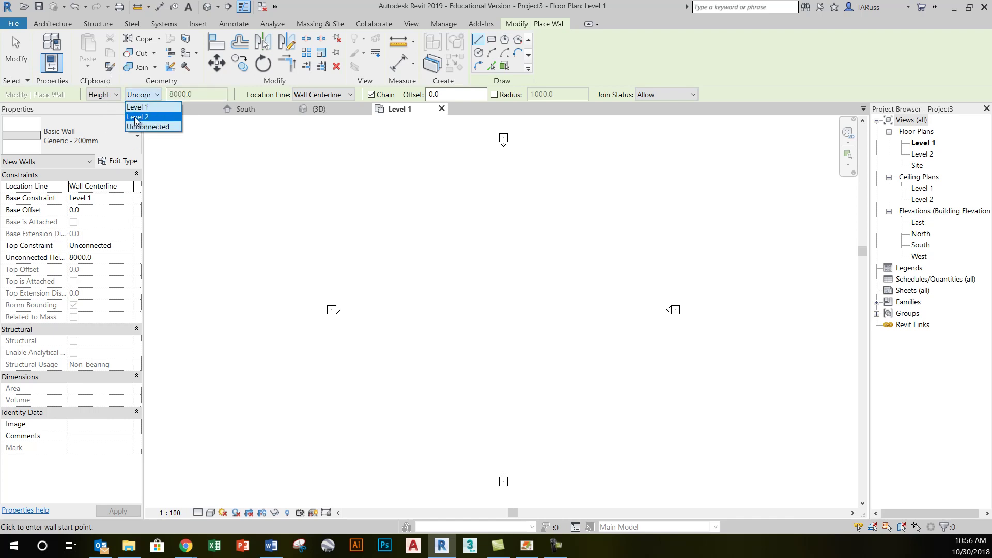
click(138, 116)
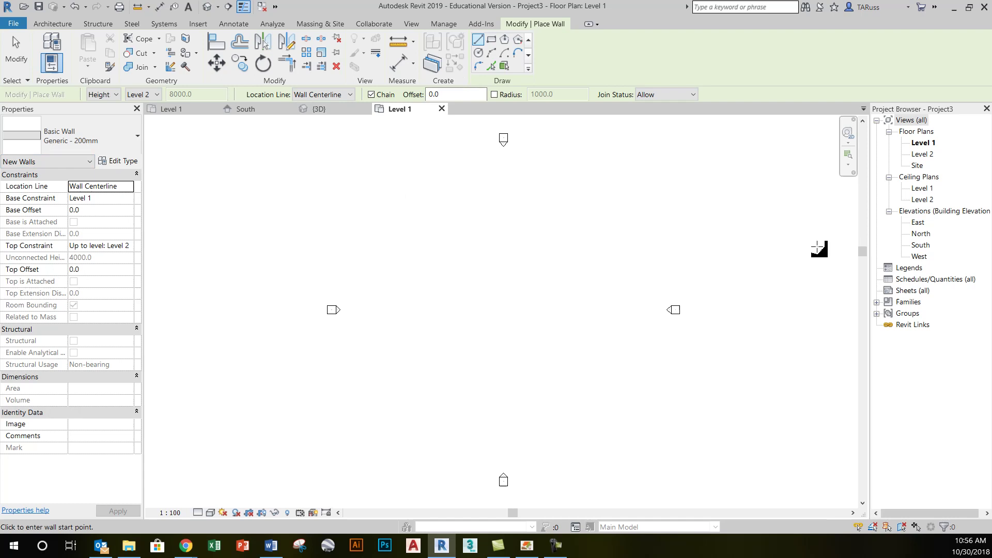
click(477, 308)
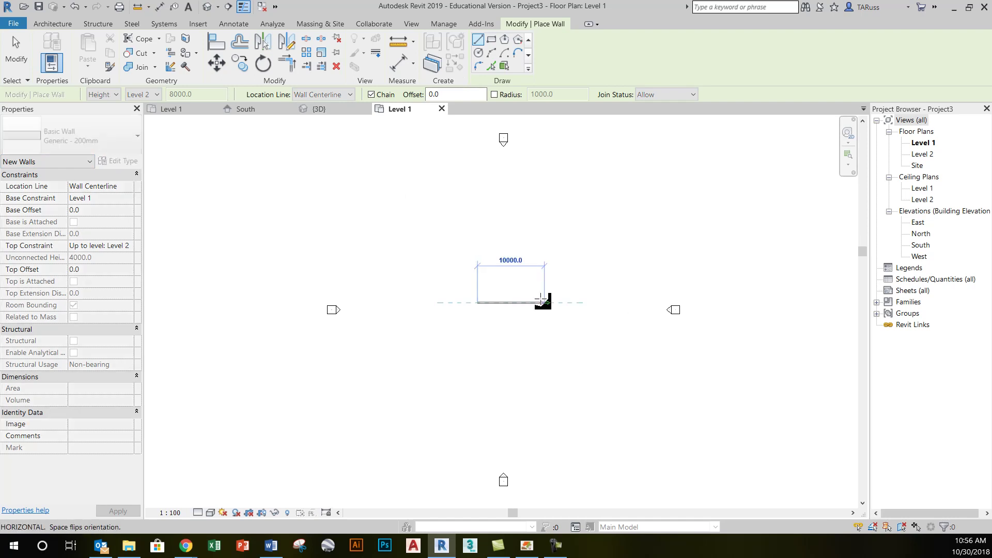
scroll(522, 306, up, 5)
scroll(579, 305, up, 2)
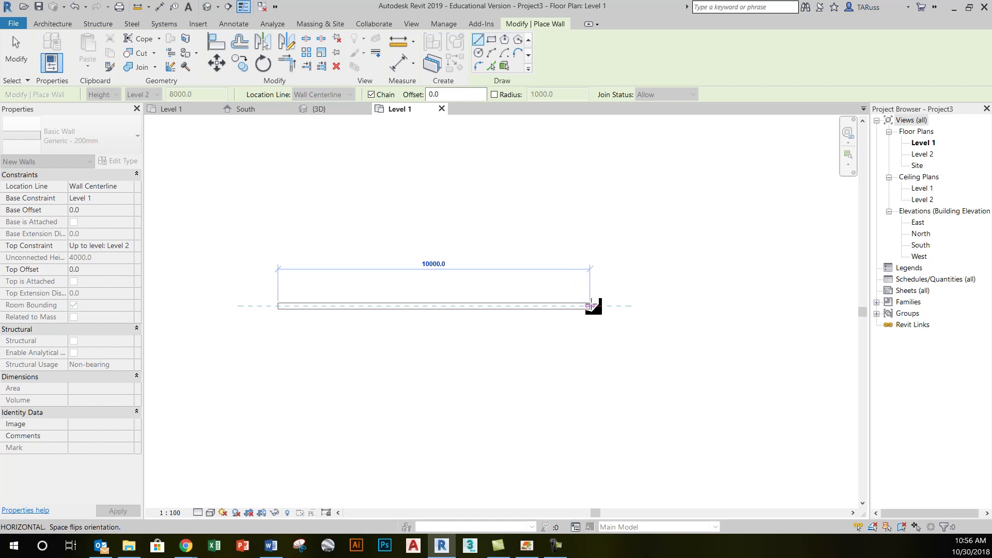
click(590, 306)
click(16, 54)
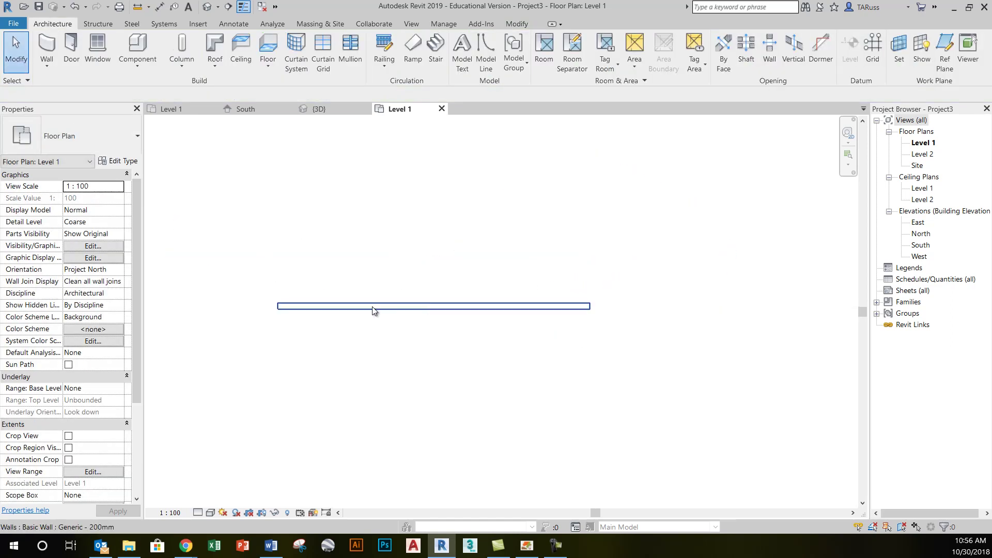
middle_drag(351, 320, 397, 302)
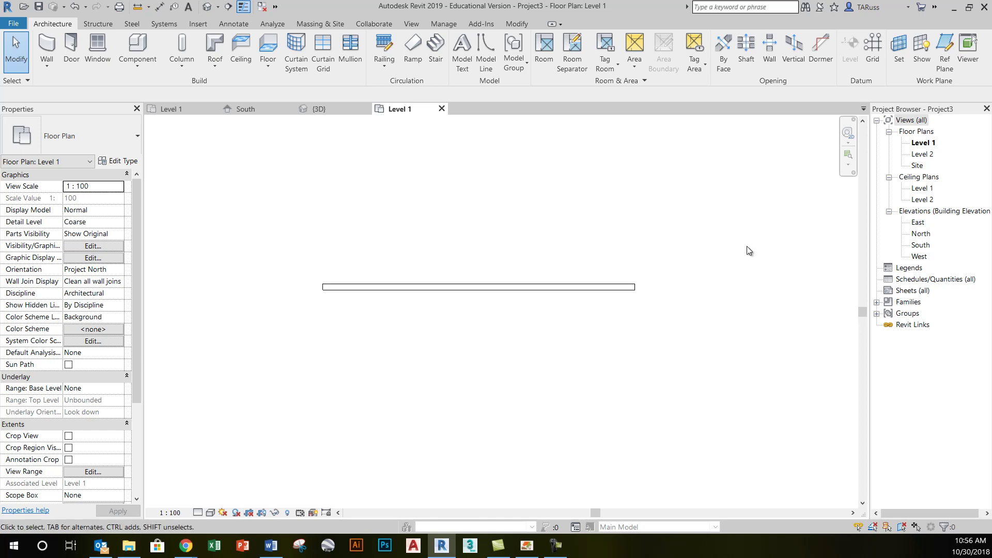
In the South elevation, select the wall and enter Edit Profile mode
double_click(922, 246)
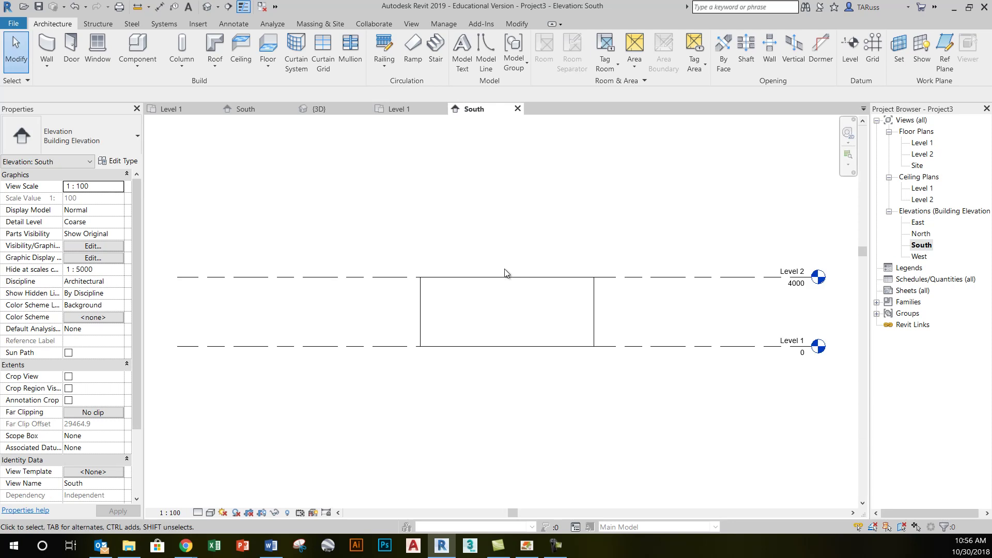
click(590, 310)
scroll(589, 310, up, 3)
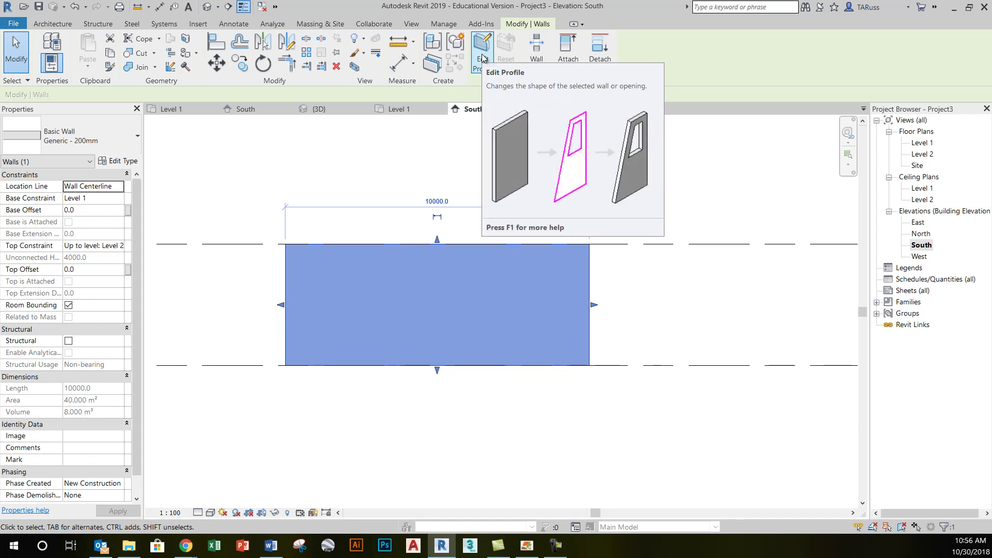
click(483, 58)
scroll(254, 268, up, 2)
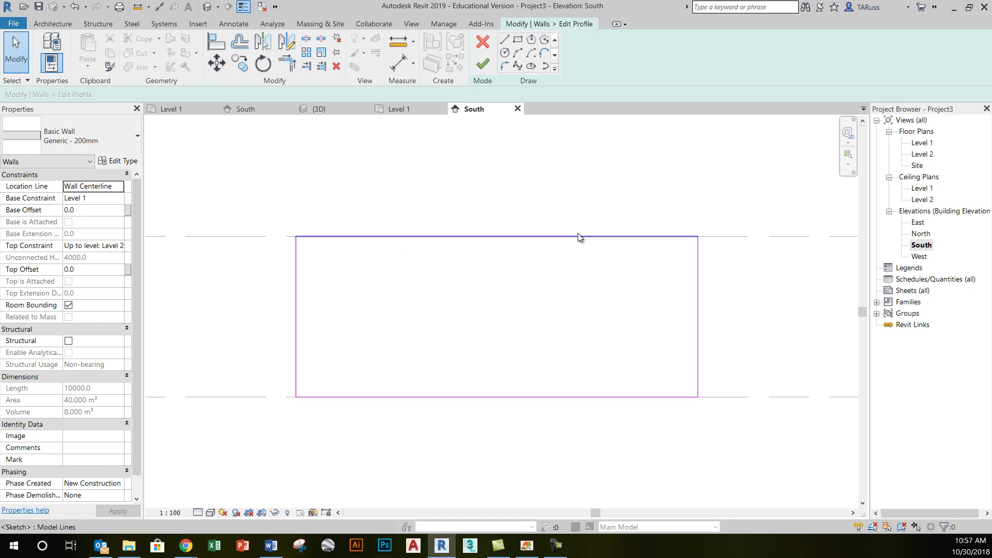
Raise the profile's top line to 5100 mm, removing the constraints that block the change
click(528, 239)
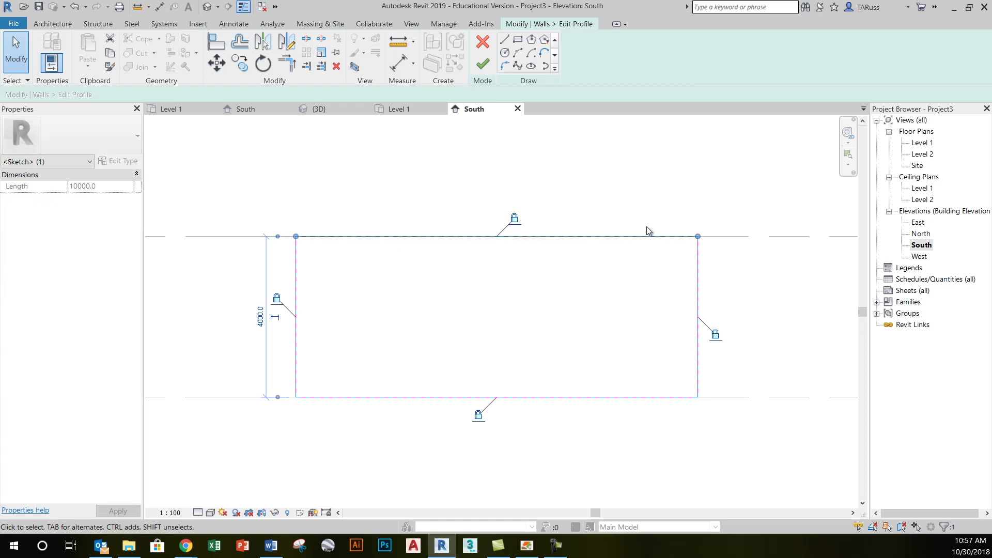
drag(538, 236, 538, 176)
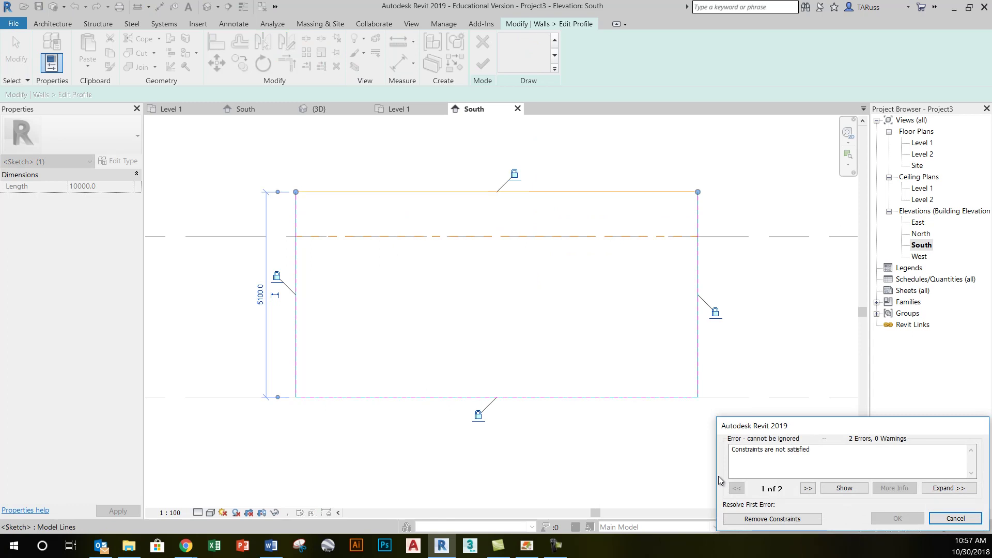
click(772, 519)
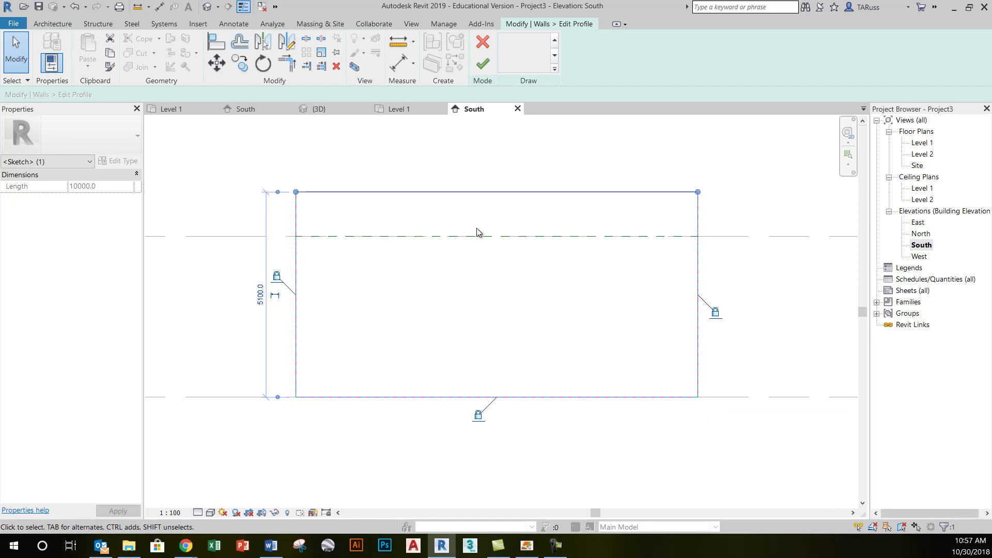
click(348, 266)
click(298, 215)
click(313, 215)
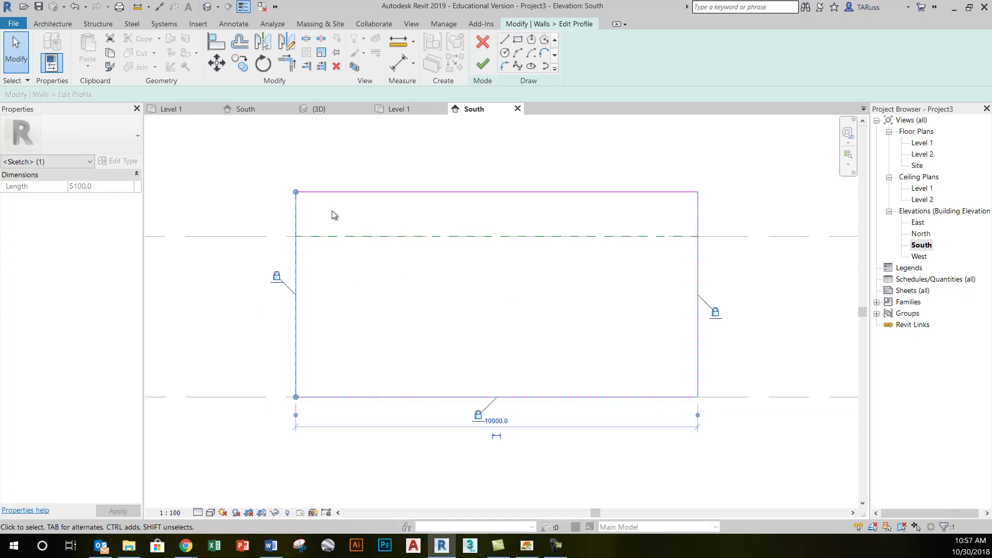
Unlock the left edge and slant it by moving its top end to the right
click(277, 278)
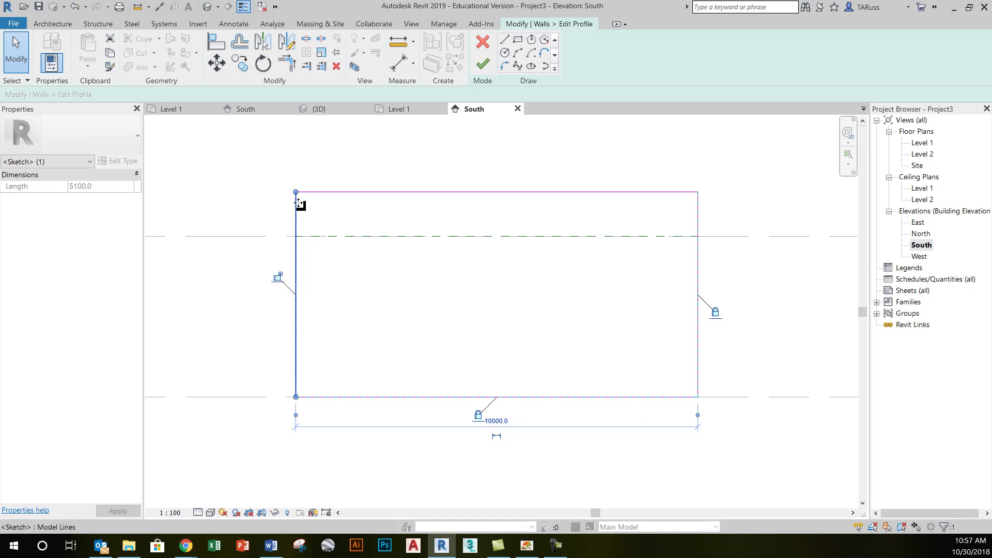
drag(296, 195, 404, 191)
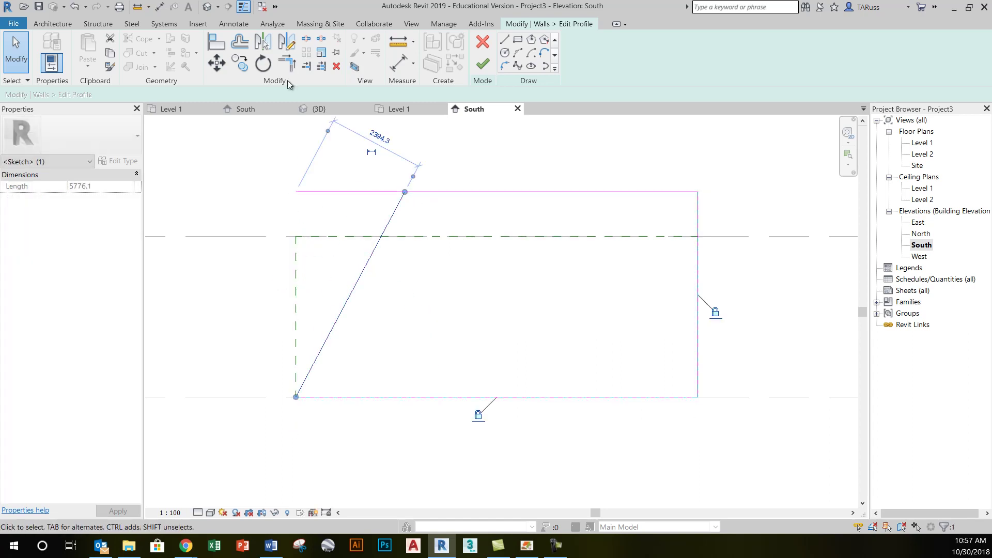
click(286, 63)
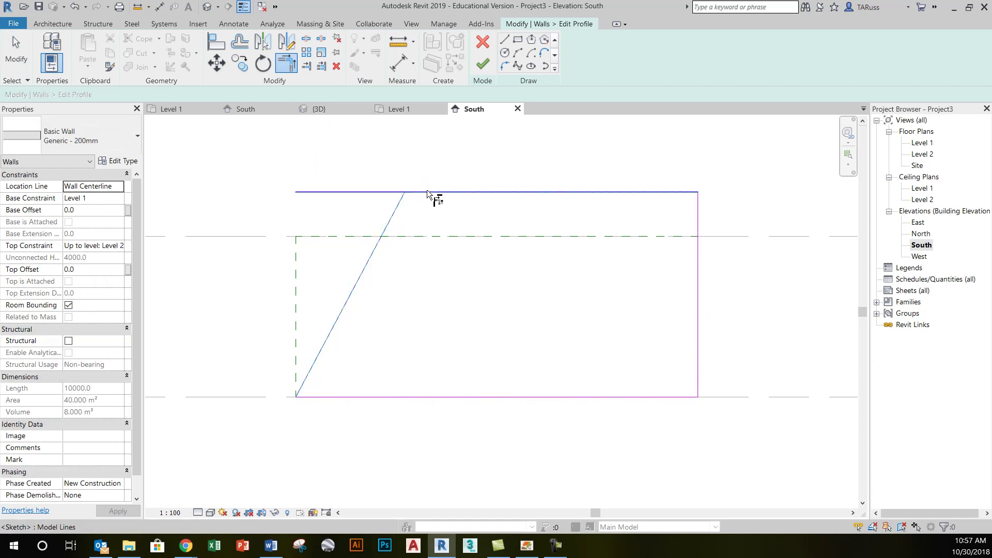
click(427, 192)
scroll(504, 307, down, 2)
scroll(458, 298, up, 1)
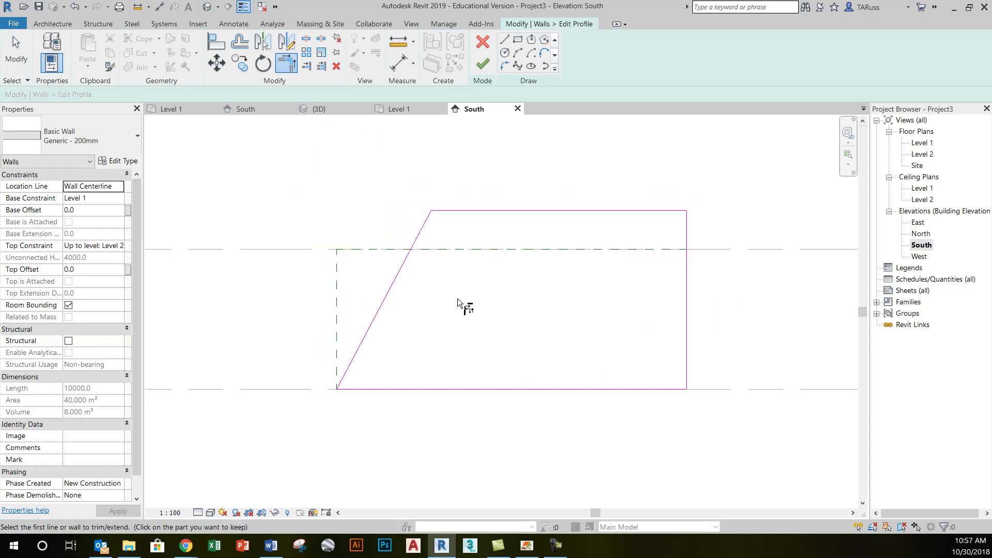
click(22, 44)
Join the top line to the slanted edge at a corner and finish the profile edit
click(472, 210)
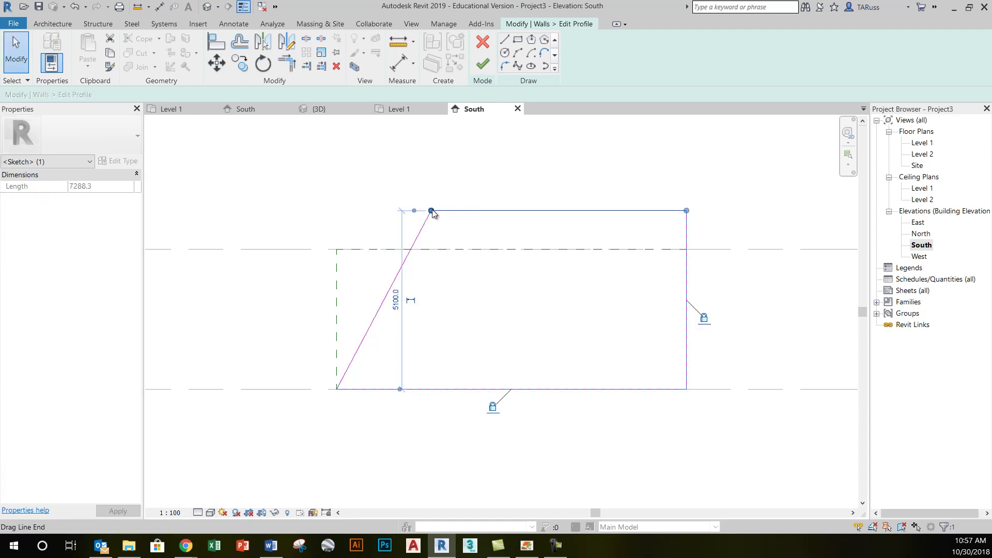
drag(431, 210, 396, 278)
click(287, 63)
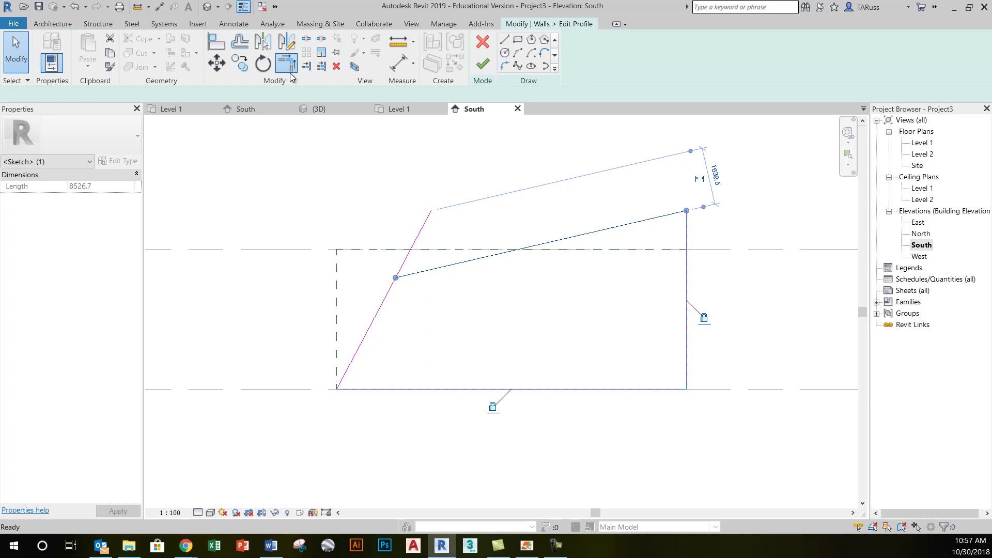
click(390, 295)
click(425, 271)
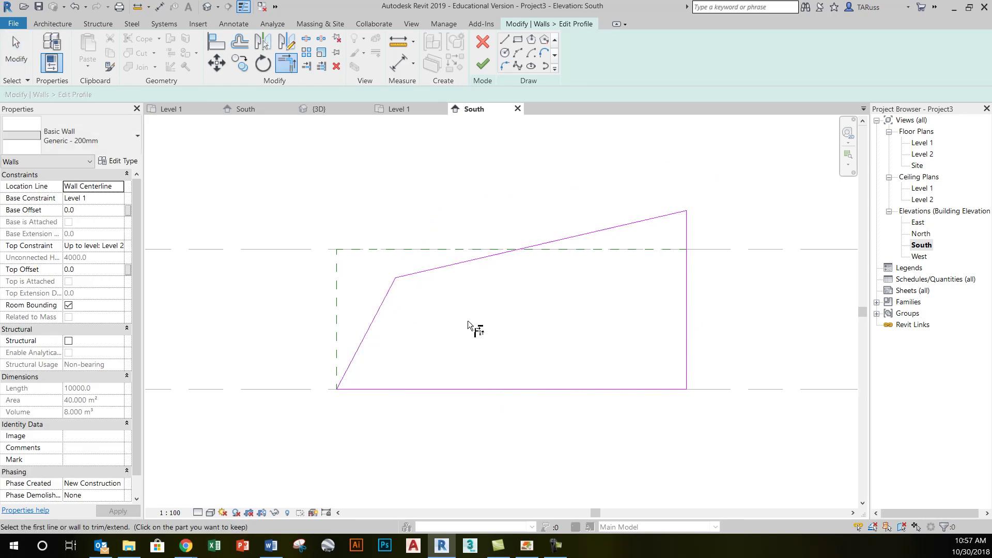
click(483, 64)
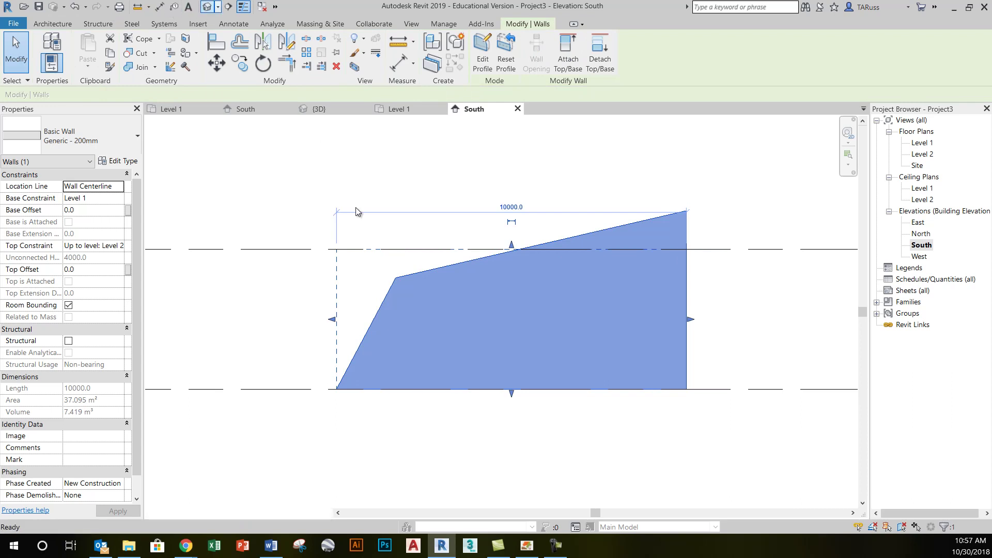
click(207, 6)
shift+middle_drag(349, 286, 526, 336)
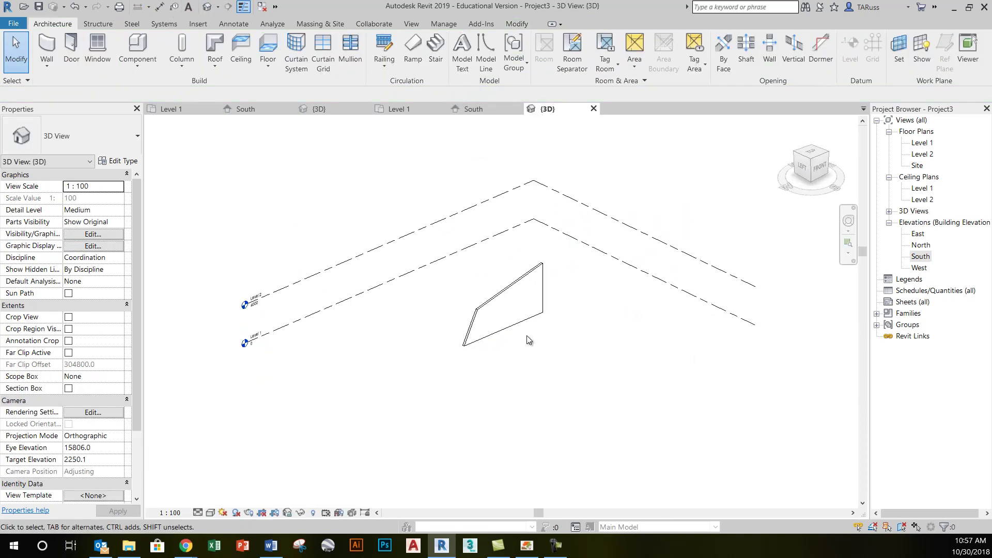
scroll(494, 295, up, 3)
shift+middle_drag(495, 295, 454, 321)
scroll(433, 308, down, 2)
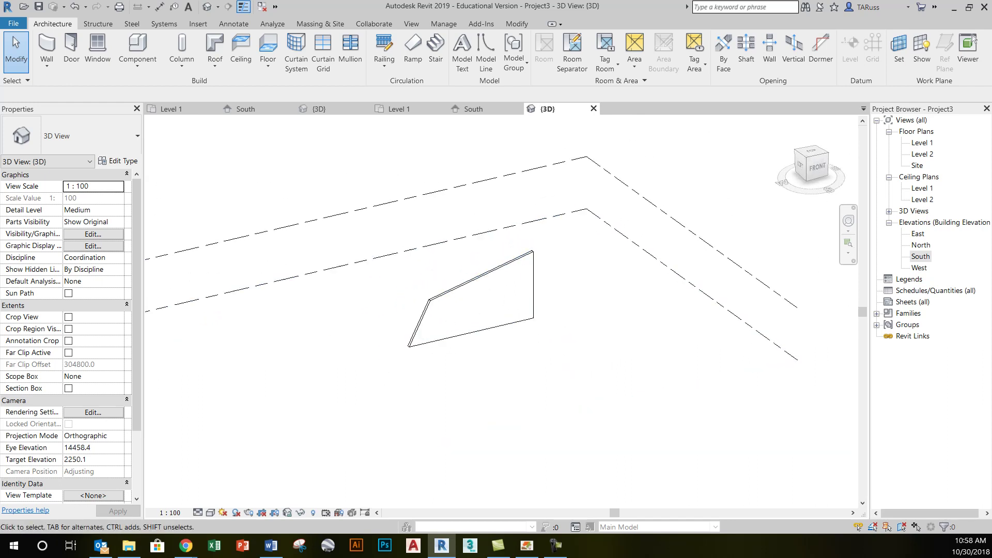
double_click(920, 257)
Reopen the wall's profile and delete all eight of its sketch lines
click(519, 370)
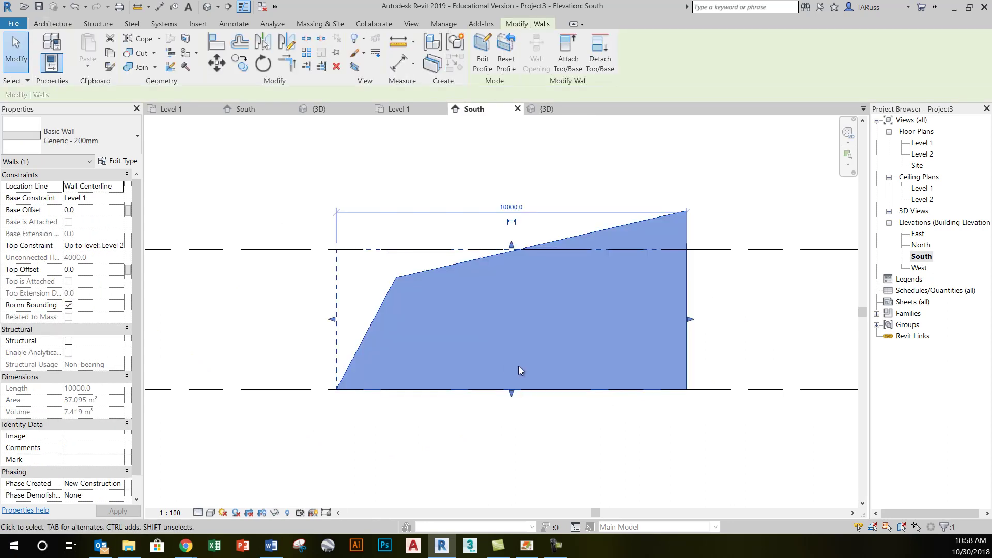
click(480, 61)
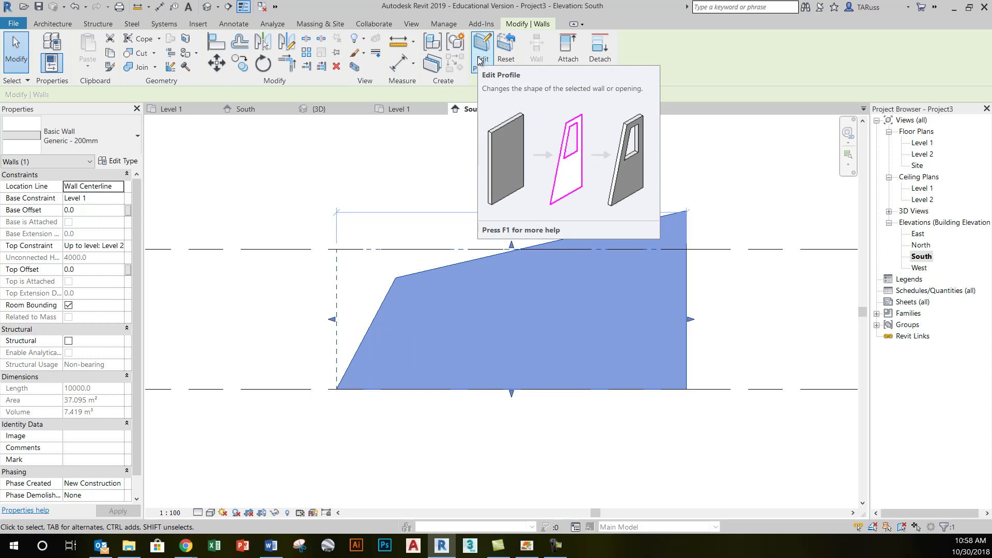
click(475, 60)
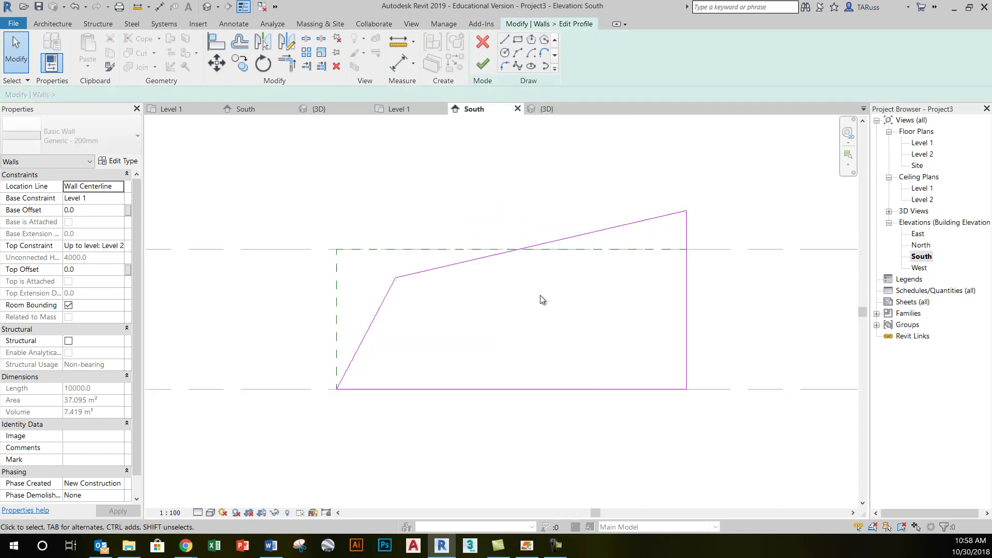
scroll(538, 279, down, 3)
mouse_move(335, 178)
mouse_down()
mouse_move(506, 334)
mouse_move(708, 402)
mouse_up()
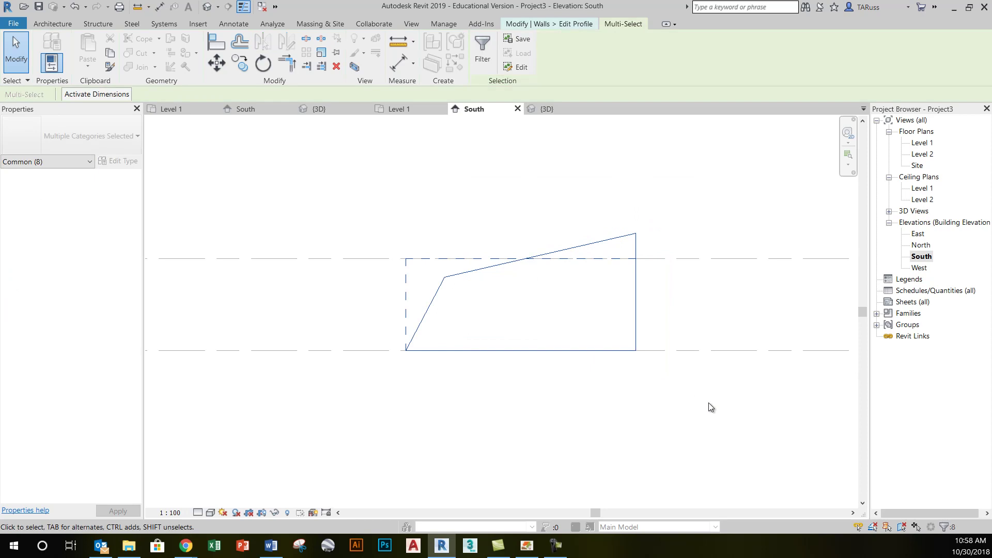
key(Delete)
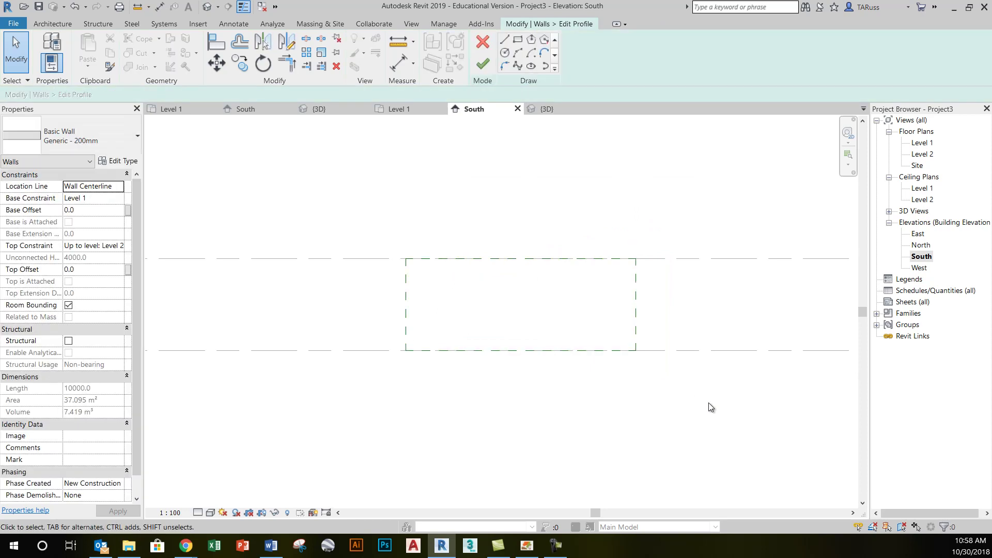
Sketch a 2500-radius circle over the wall area as the profile and finish editing
click(505, 53)
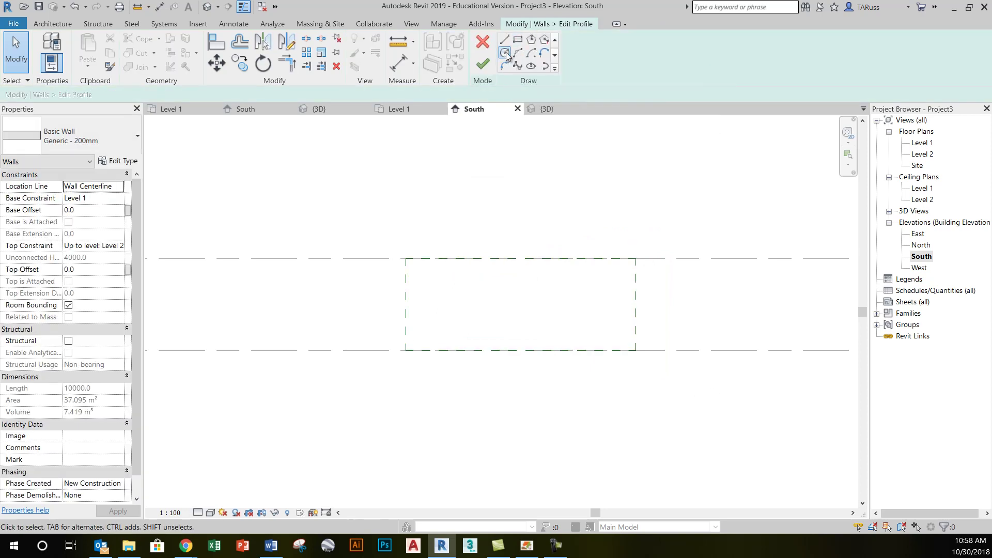
click(508, 279)
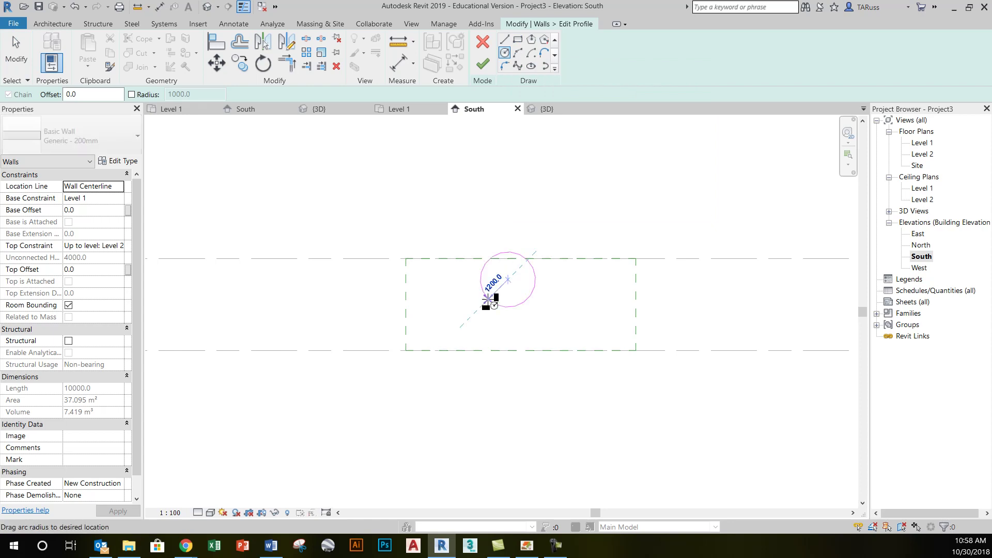
click(459, 310)
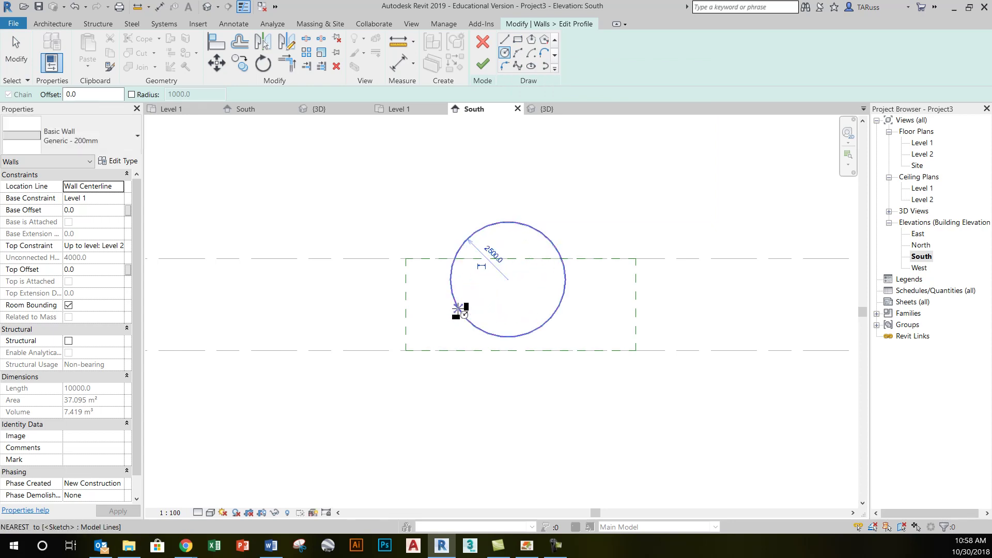
click(484, 65)
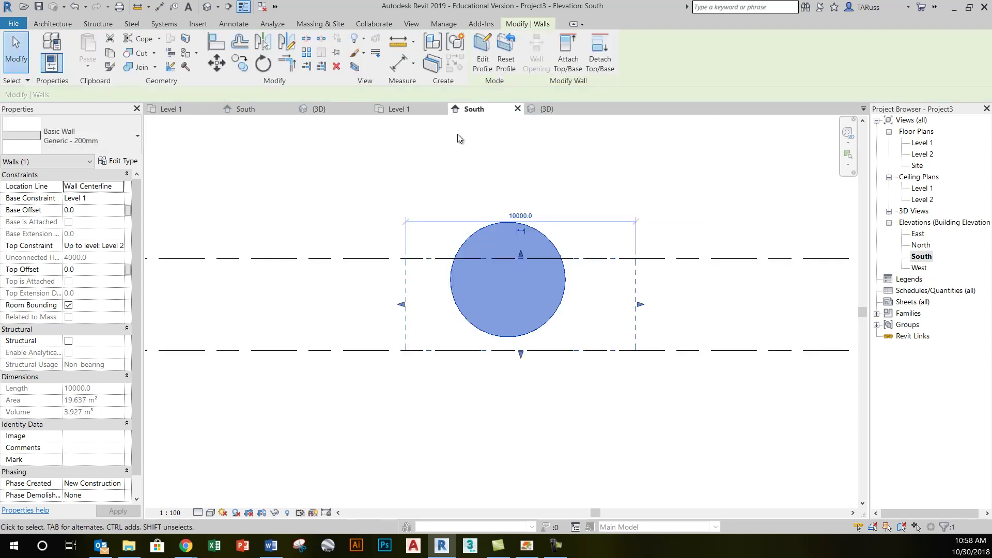
Inspect the circular wall in the default 3D view, then select it back in the South elevation
click(208, 6)
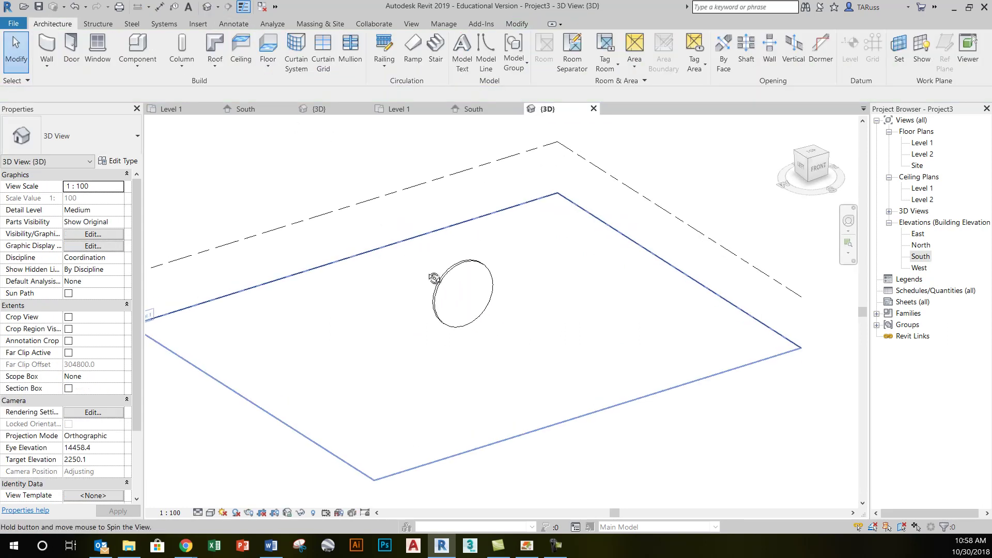
shift+middle_drag(522, 258, 497, 236)
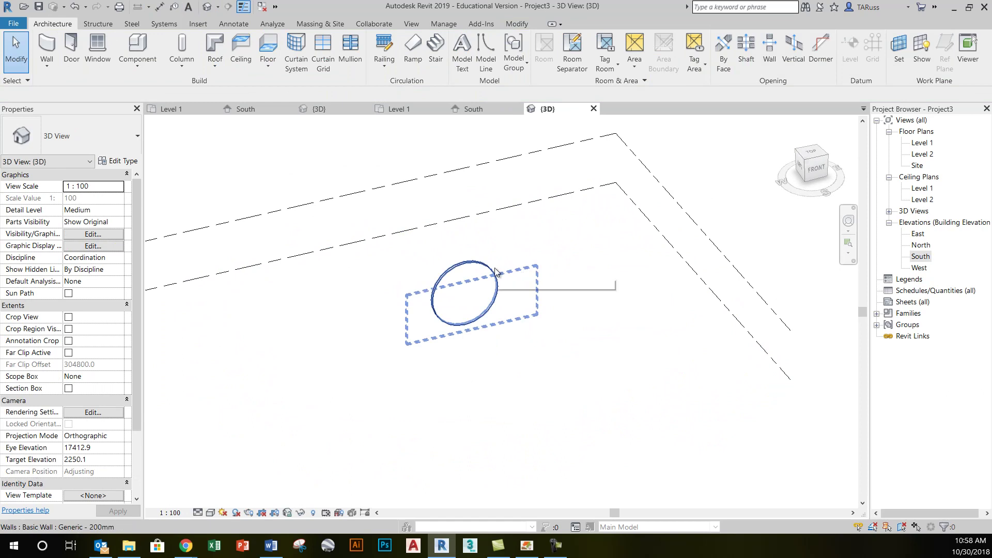
double_click(920, 256)
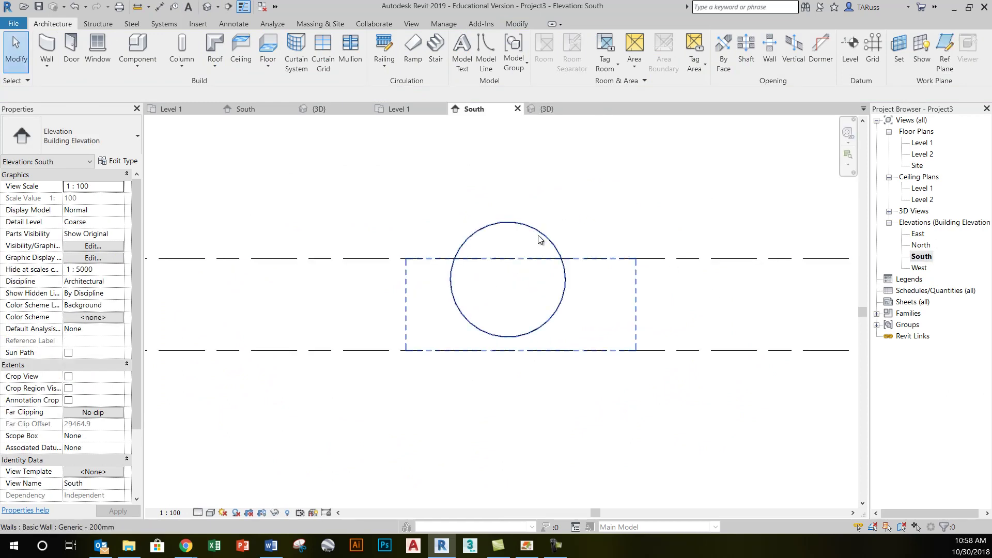
click(539, 237)
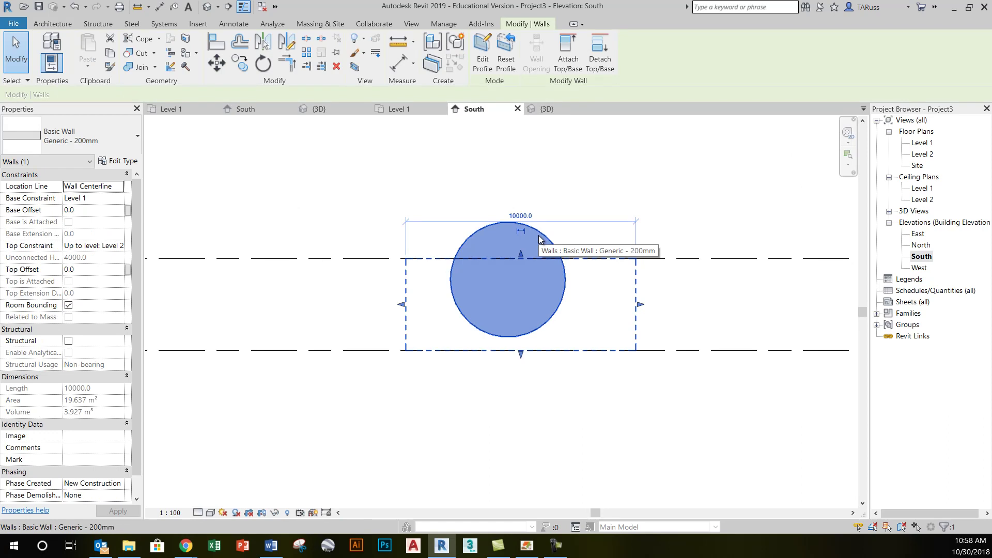
Reopen the wall's profile sketch and delete the circle
click(483, 62)
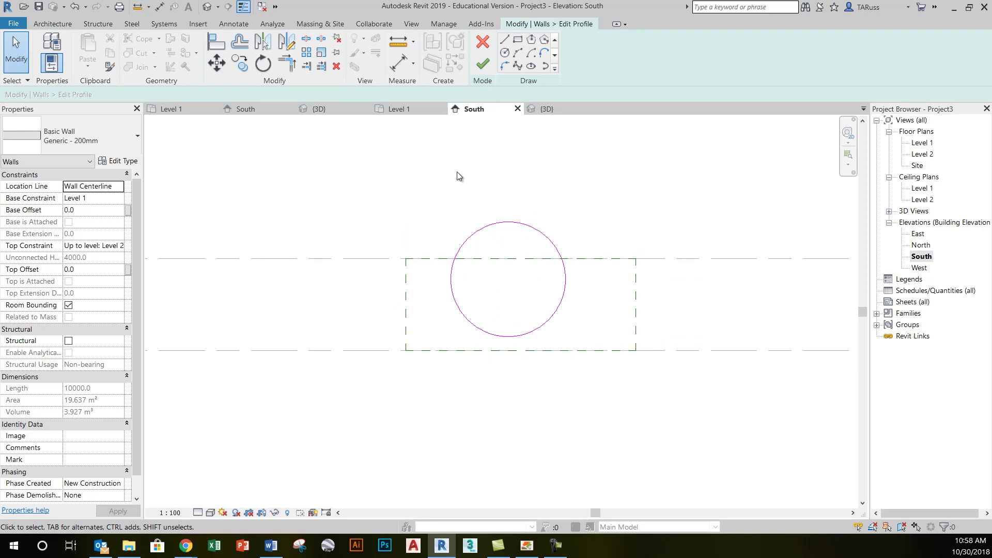
mouse_move(457, 171)
mouse_down()
mouse_move(591, 393)
mouse_move(603, 391)
mouse_up()
mouse_move(405, 126)
mouse_down()
mouse_move(495, 300)
mouse_move(611, 417)
mouse_up()
key(Delete)
Draw a closed six-sided line outline from Level 1 with two slanted edges
click(518, 40)
click(503, 40)
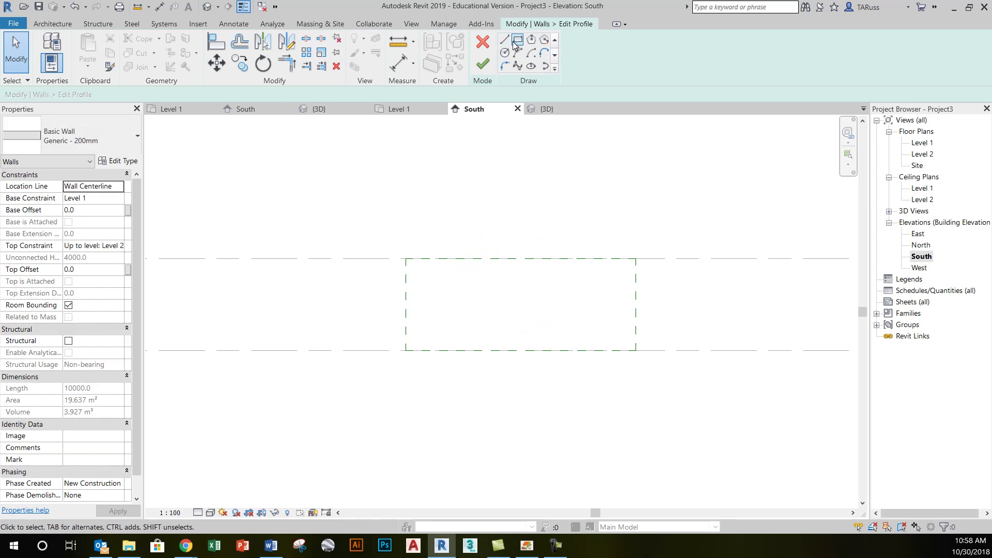
click(377, 350)
click(451, 276)
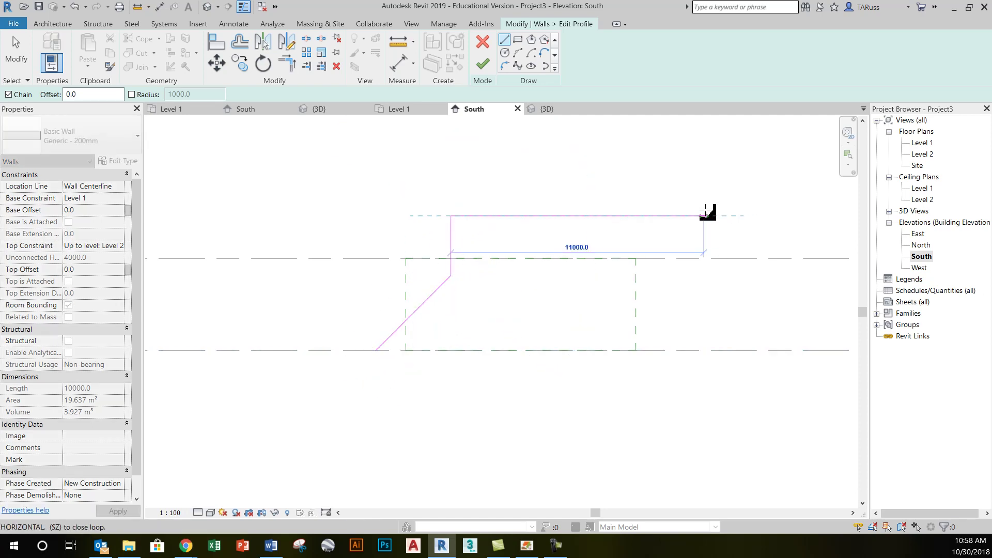
click(725, 216)
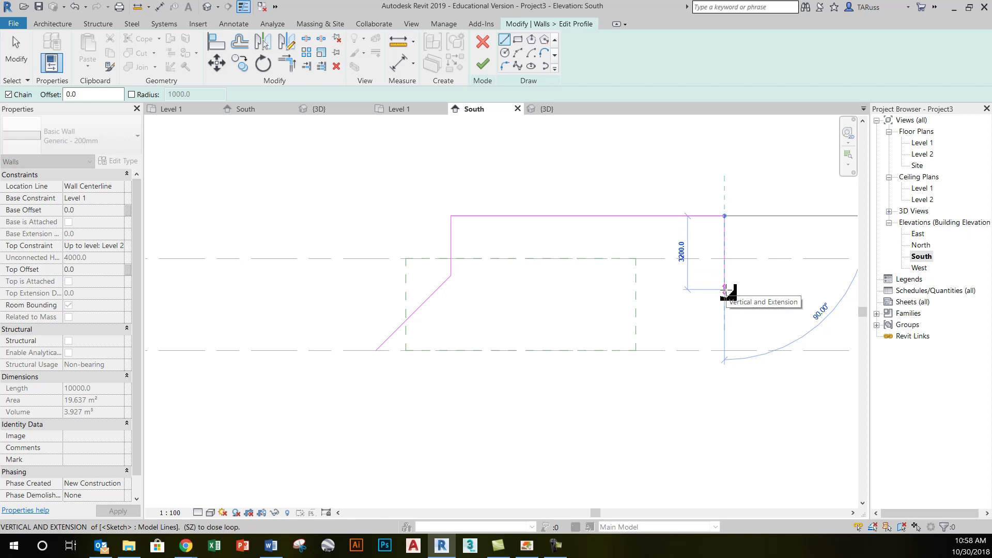
click(724, 289)
click(660, 302)
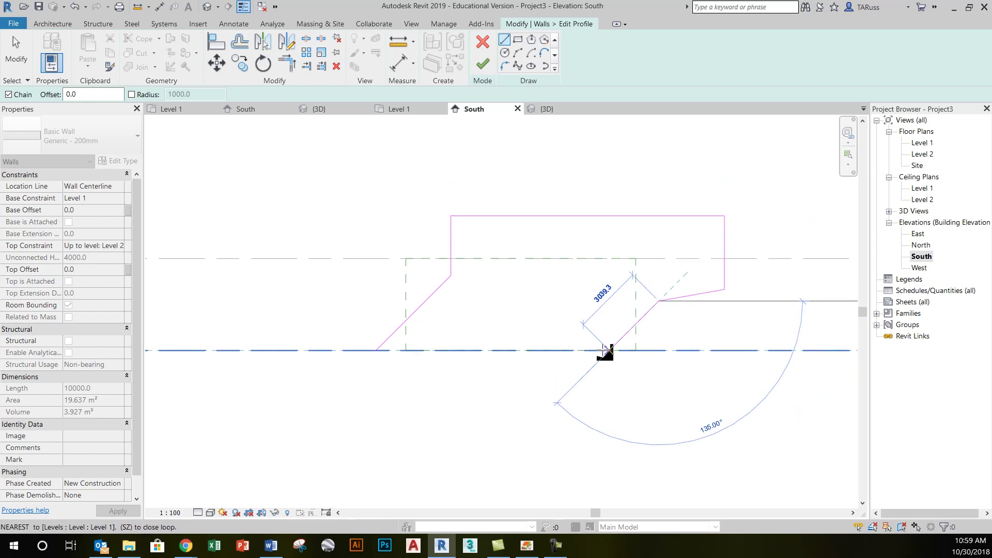
click(610, 350)
click(377, 350)
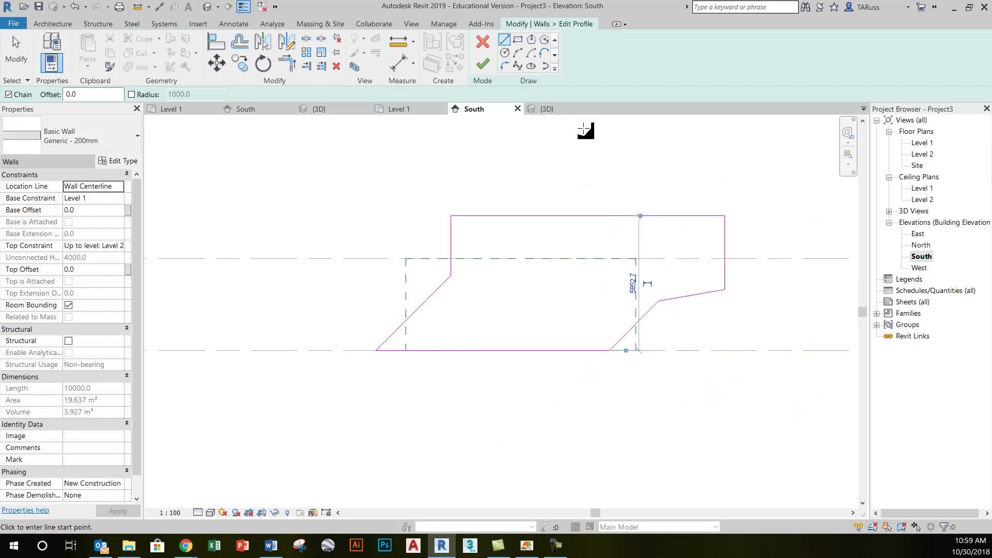
Fillet the lower-left corner at 800, the adjacent left corner, and the right corner at 1100
click(505, 66)
click(401, 349)
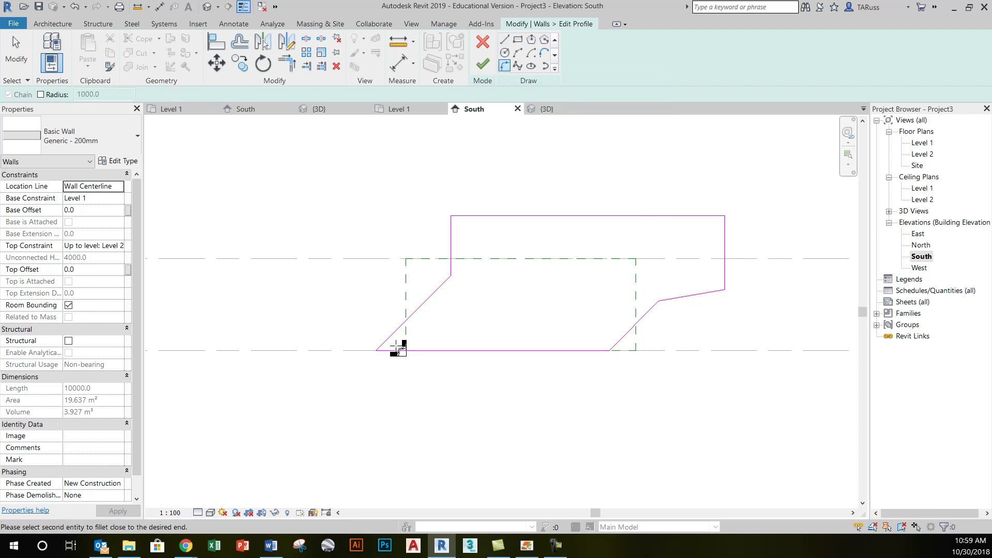
click(390, 340)
scroll(406, 335, up, 2)
click(402, 339)
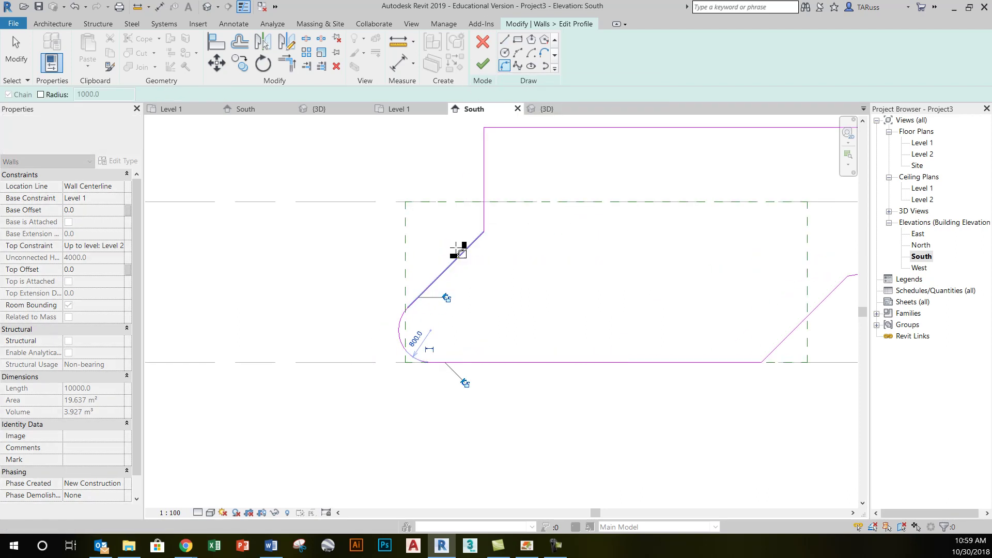
middle_drag(460, 251, 434, 324)
click(438, 303)
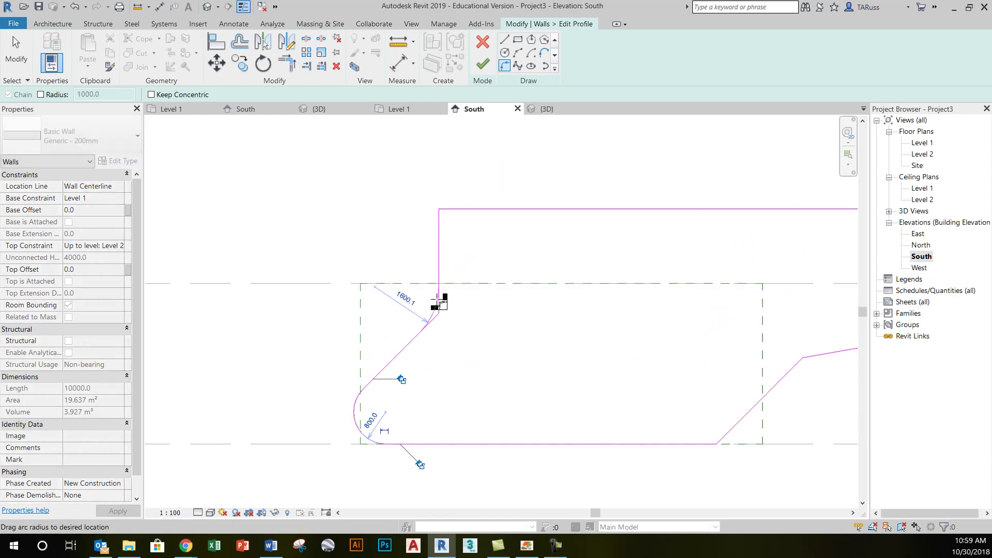
click(438, 306)
middle_drag(635, 250, 368, 239)
click(637, 329)
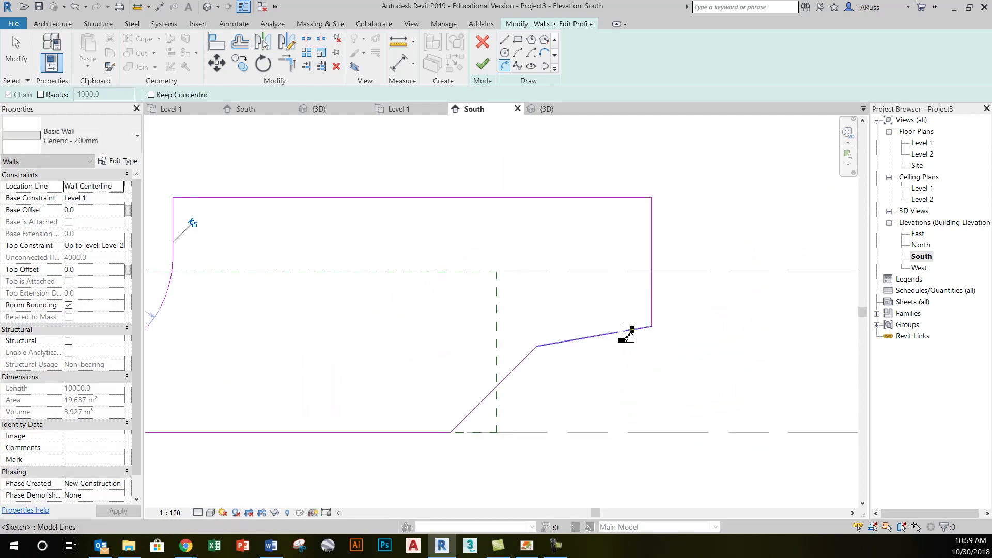
click(650, 313)
click(650, 313)
Fillet the top-right corner, the top-left corner at 600, and the two slopes at 2800
middle_drag(541, 323, 720, 215)
click(733, 179)
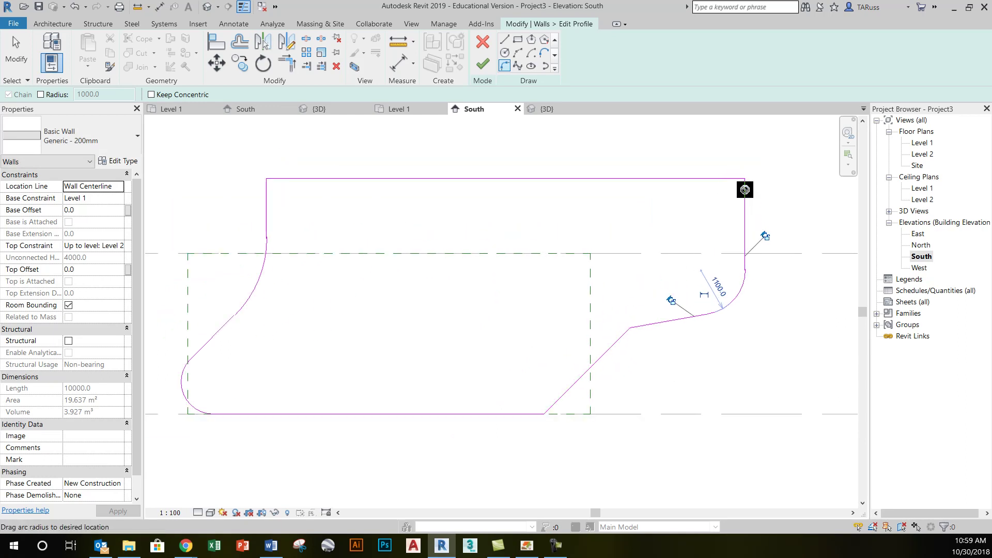
click(745, 189)
scroll(287, 210, up, 2)
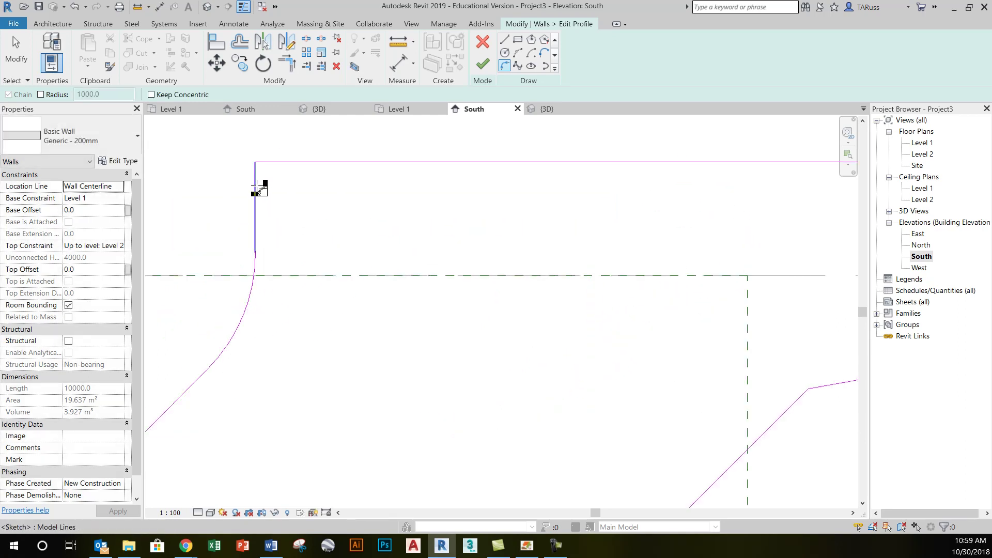
click(256, 191)
click(275, 162)
click(274, 170)
scroll(275, 171, down, 4)
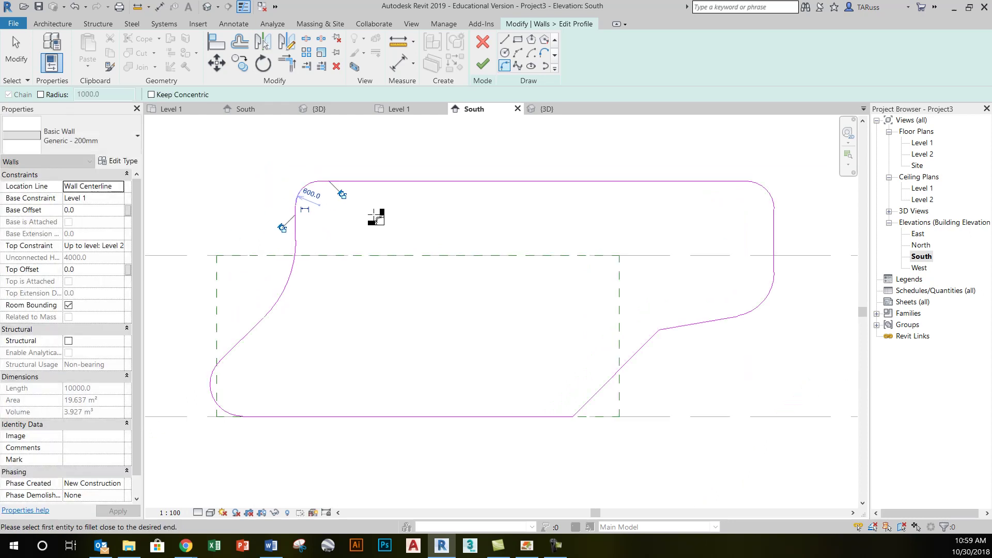
scroll(556, 292, up, 3)
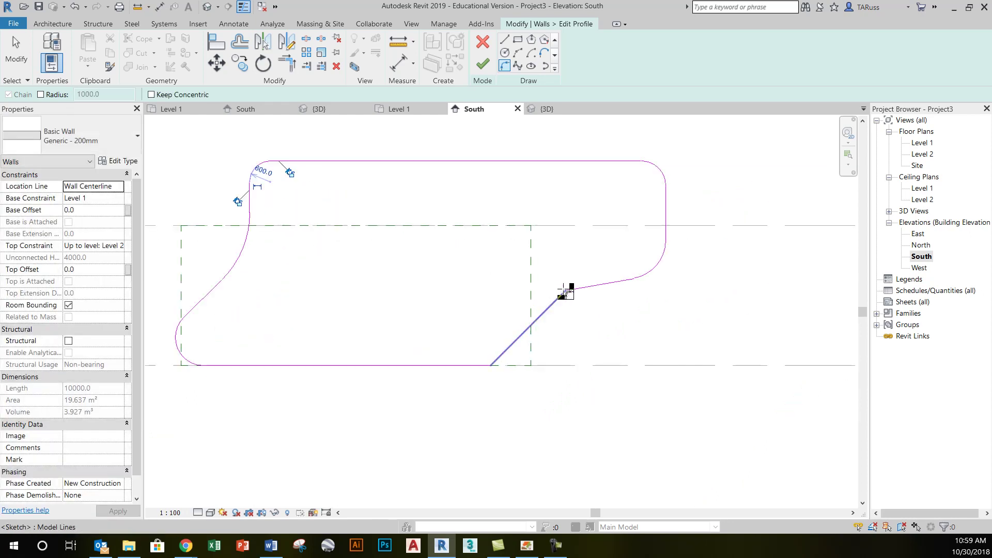
click(573, 292)
click(568, 298)
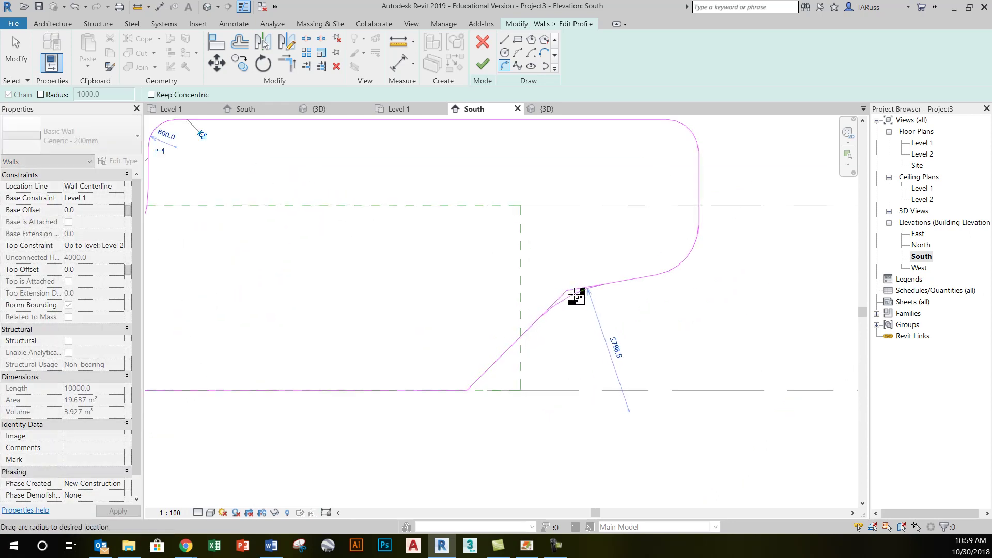
click(636, 287)
scroll(591, 258, down, 3)
Draw a 1100-radius circle near the upper right of the outline and finish the profile edit
middle_drag(490, 212, 547, 235)
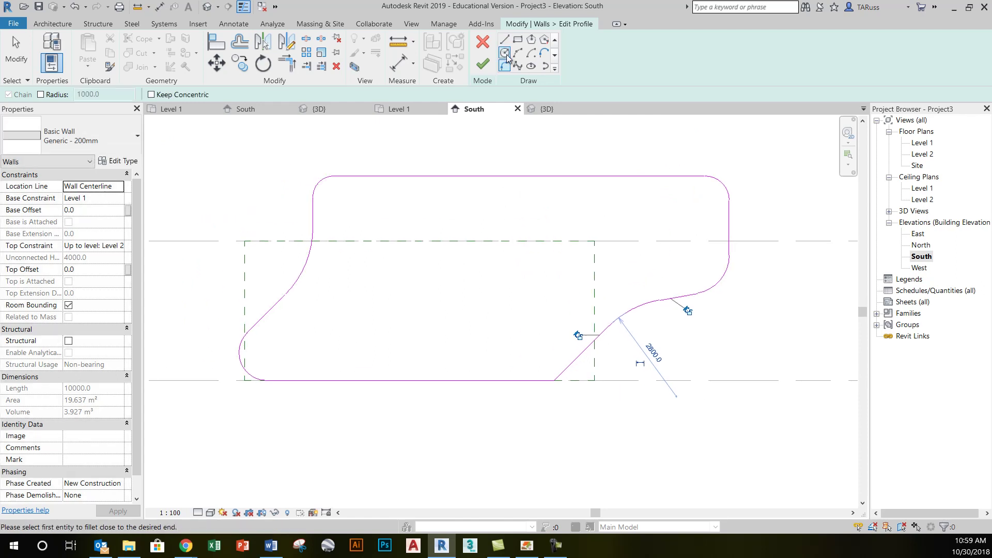
click(505, 54)
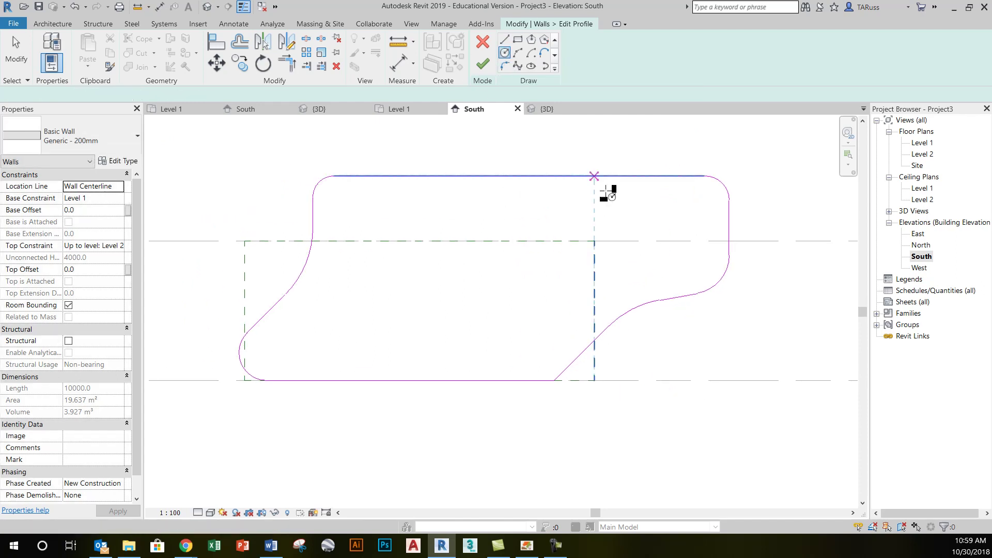
click(659, 234)
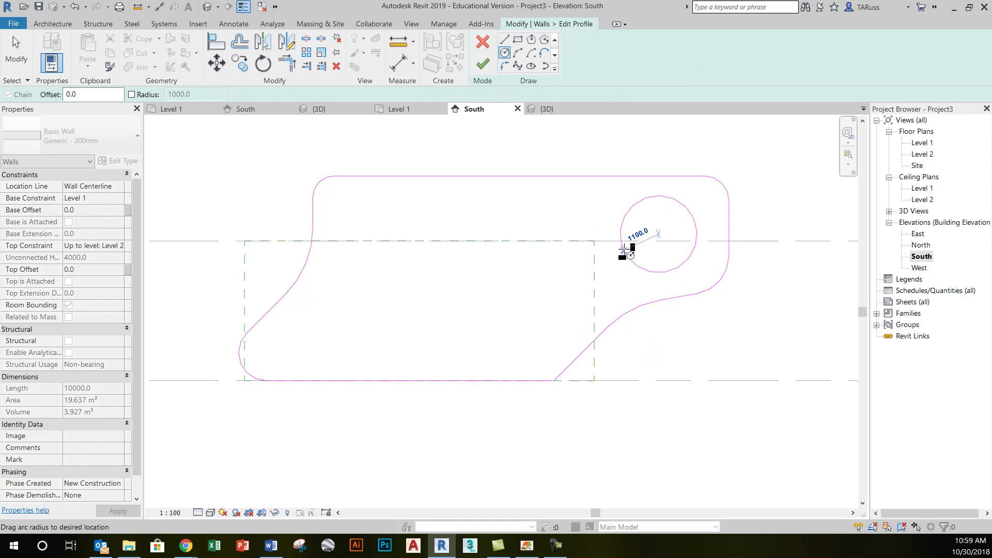
click(688, 257)
click(483, 65)
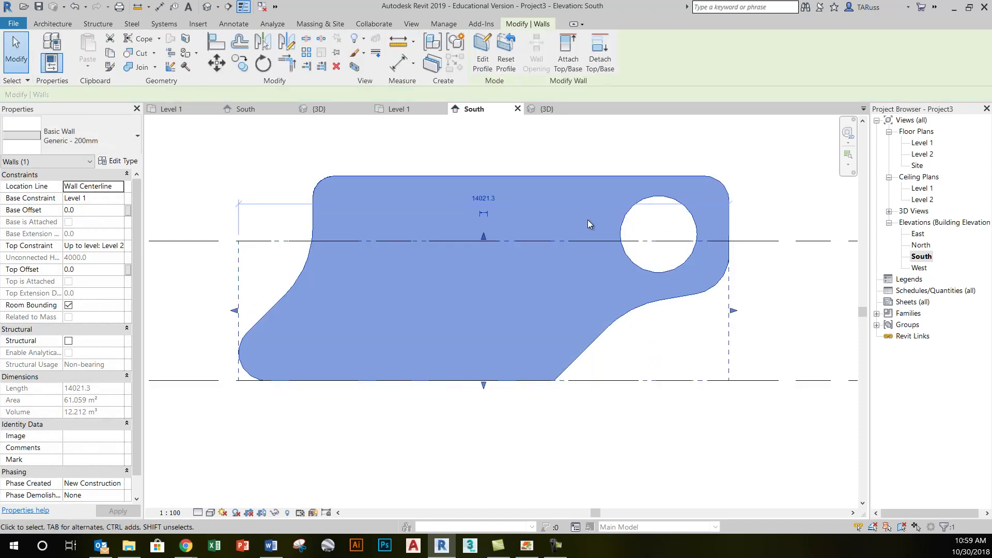
Show the filleted wall in the {3D} view and select it to check its type in Properties
click(207, 6)
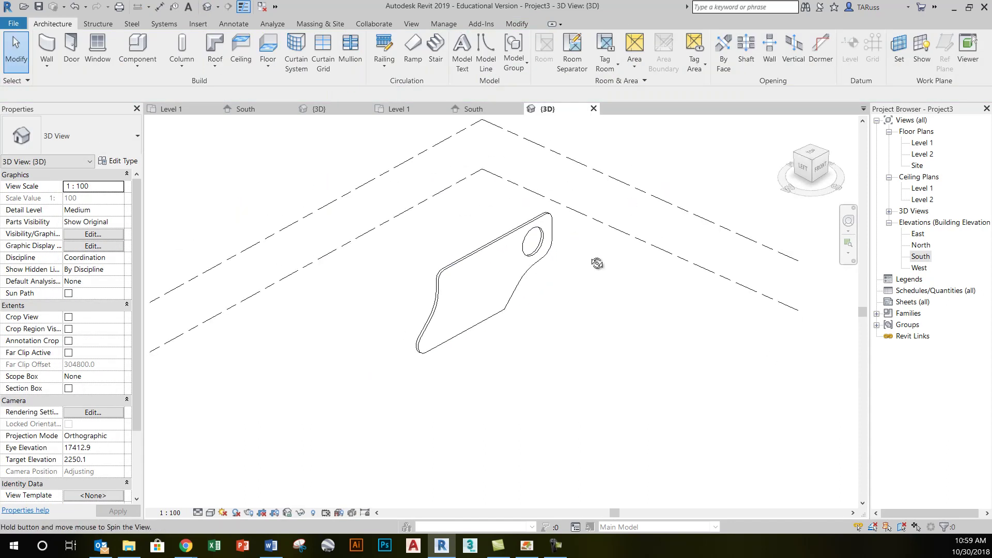
click(478, 231)
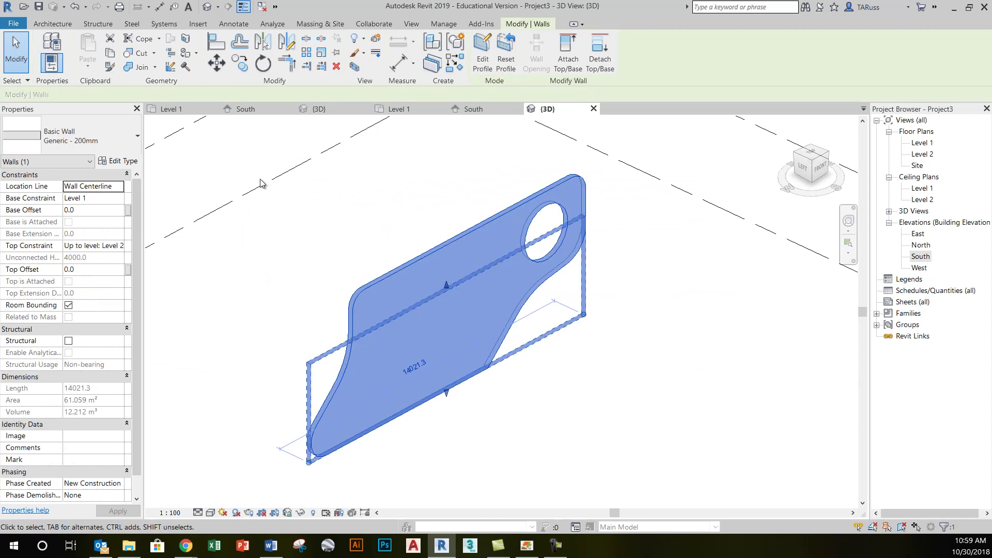
click(432, 251)
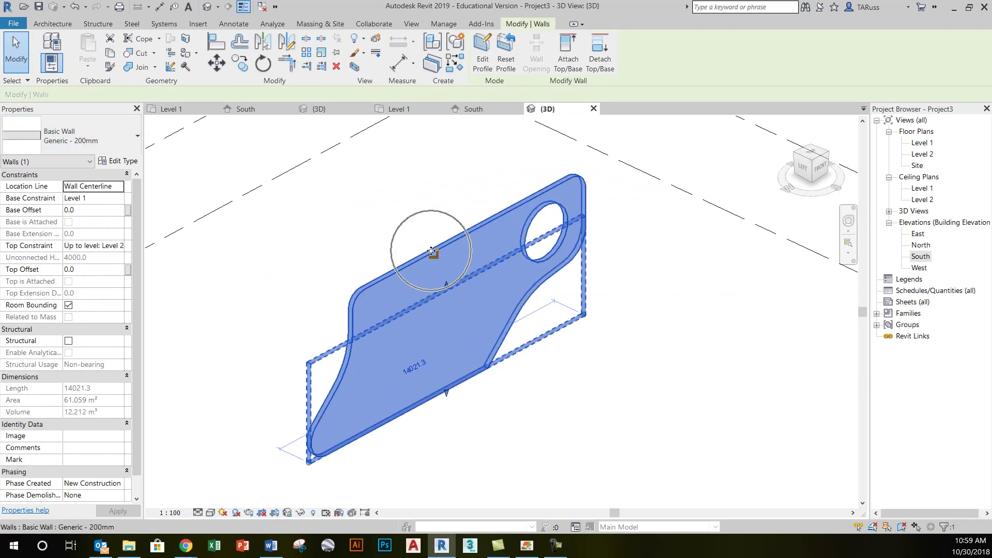
click(62, 148)
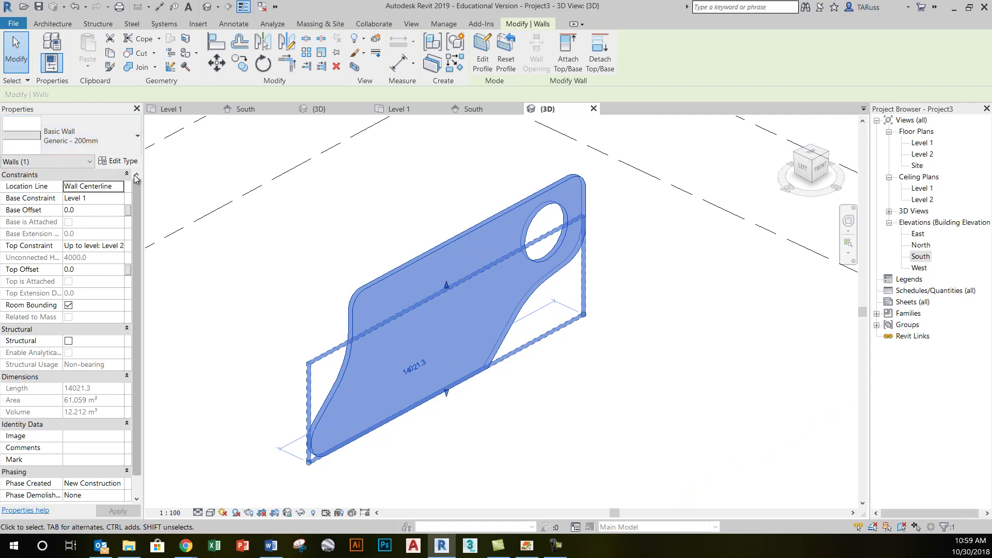
click(72, 144)
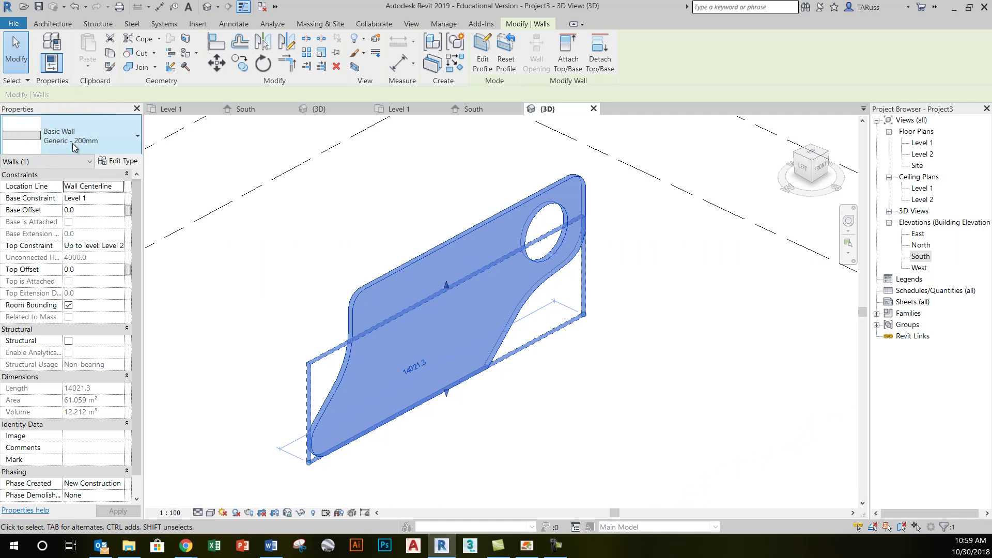